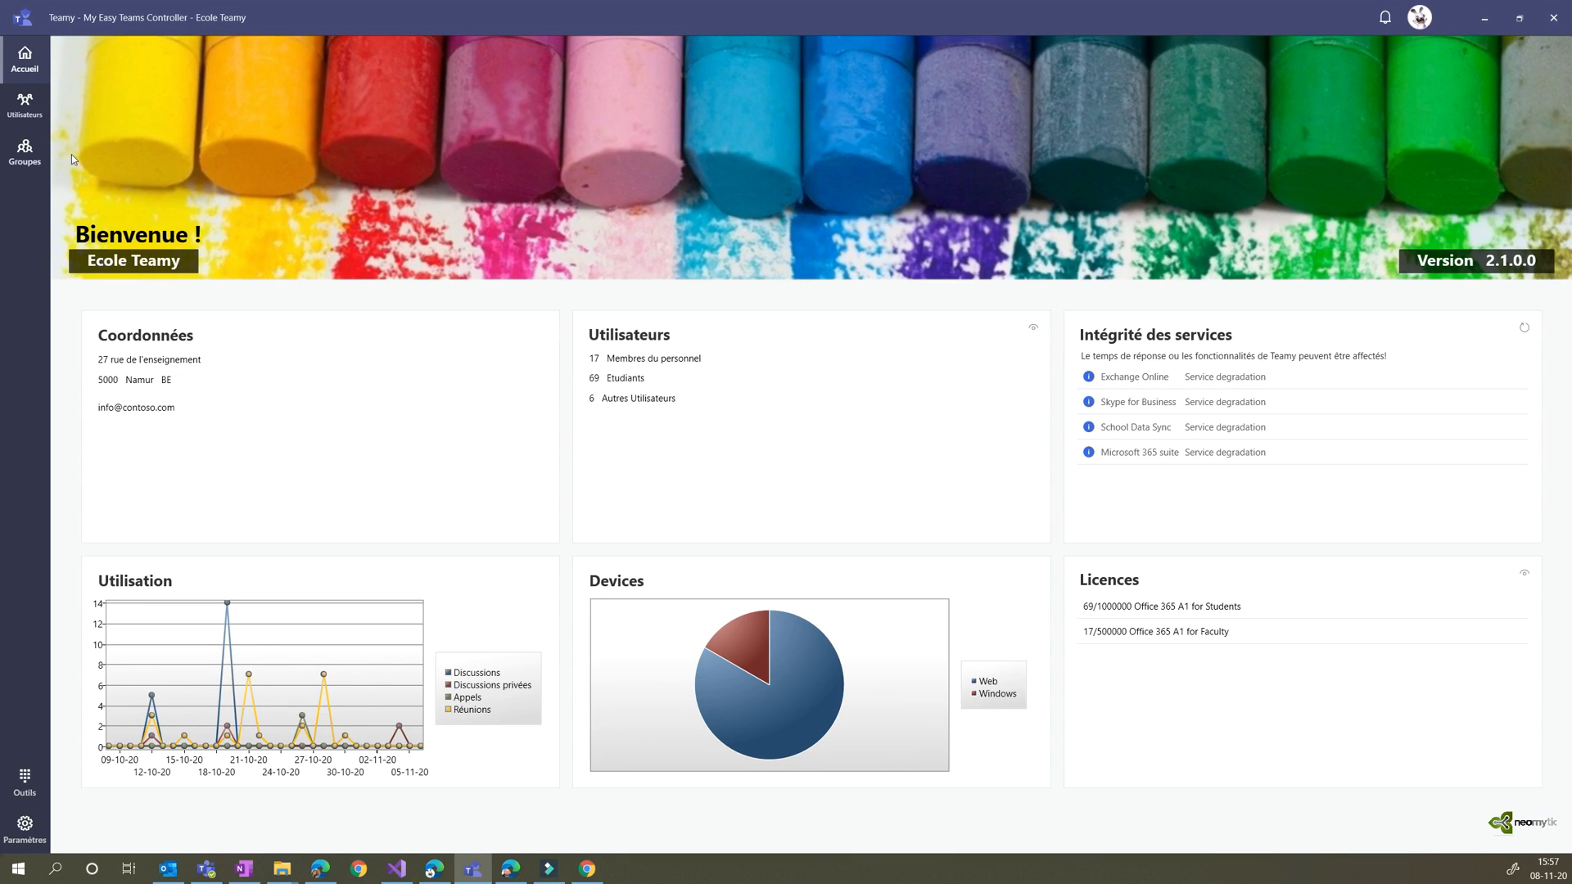
Filter the user list by "stu" and open the Student2 account's profile for editing
left_click(25, 112)
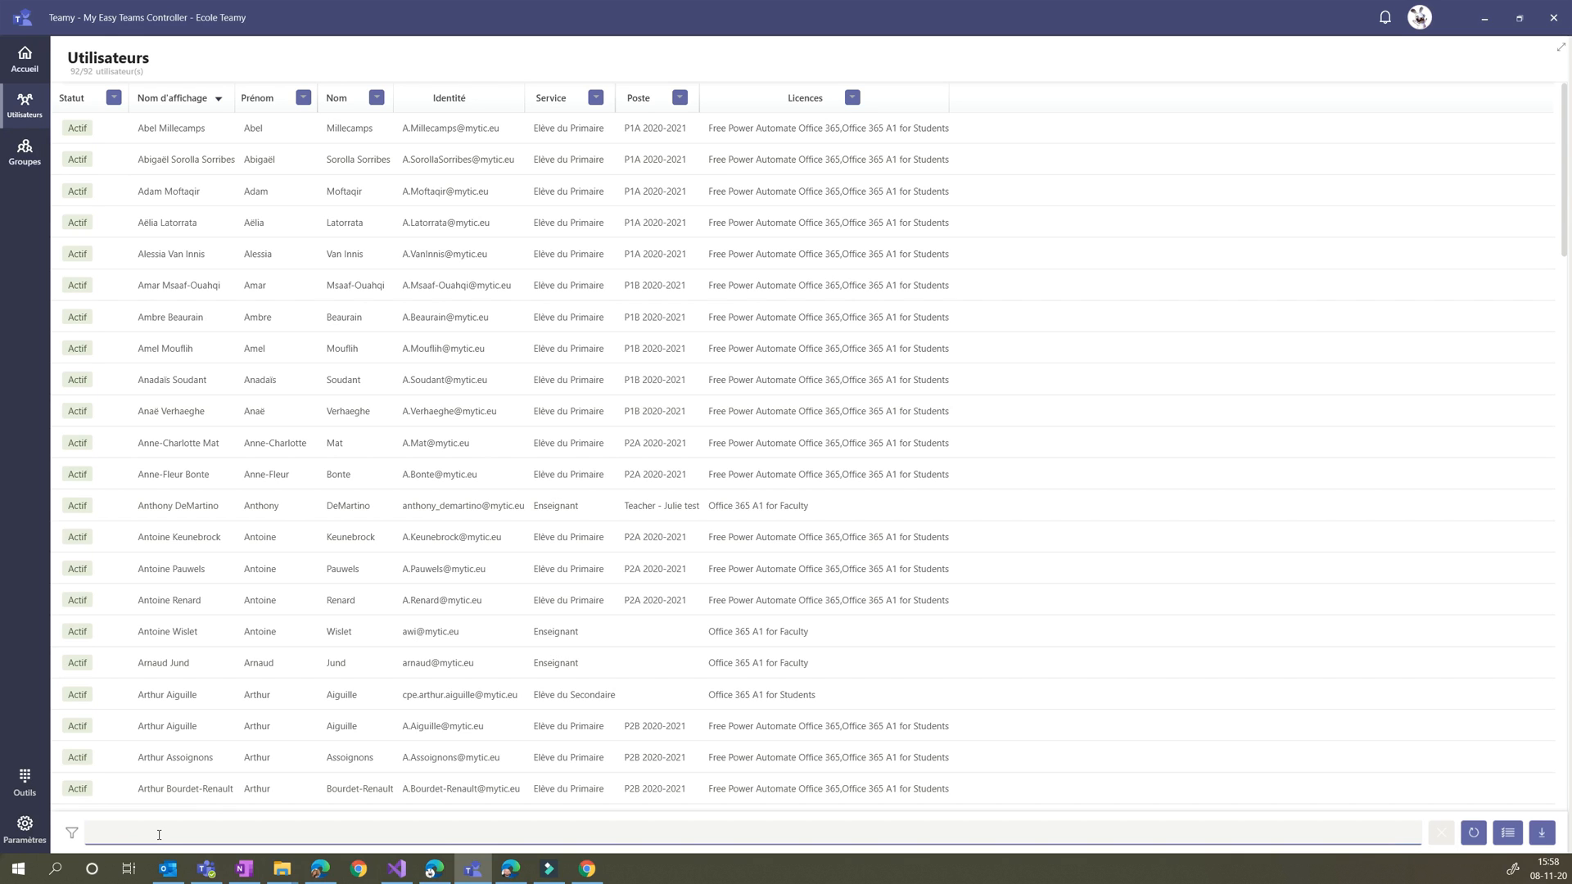
left_click(164, 832)
type("stu")
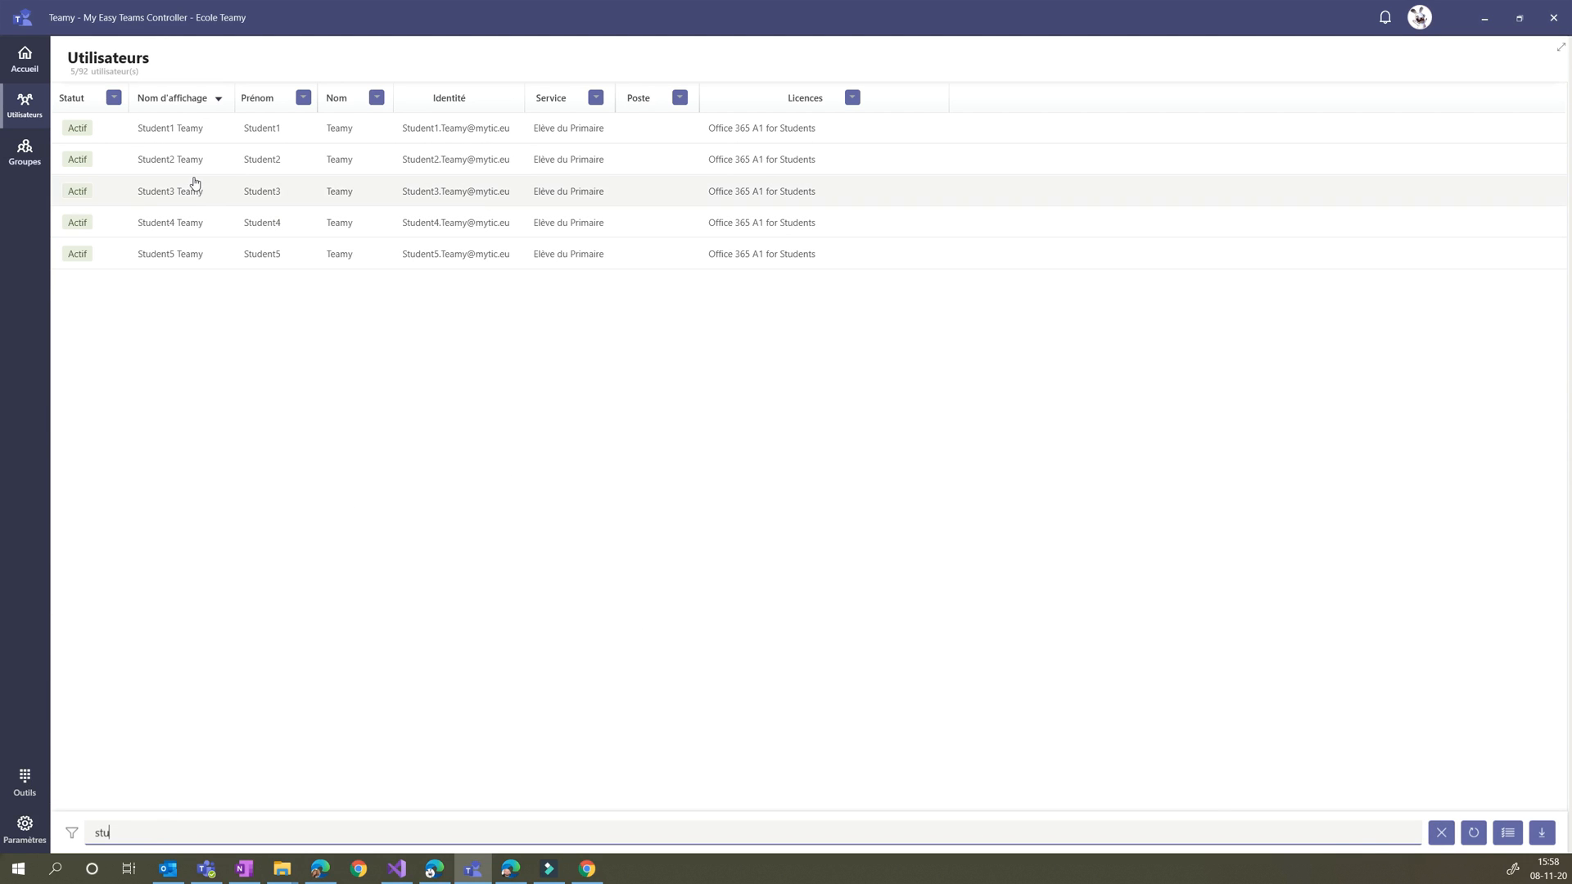
left_click(181, 164)
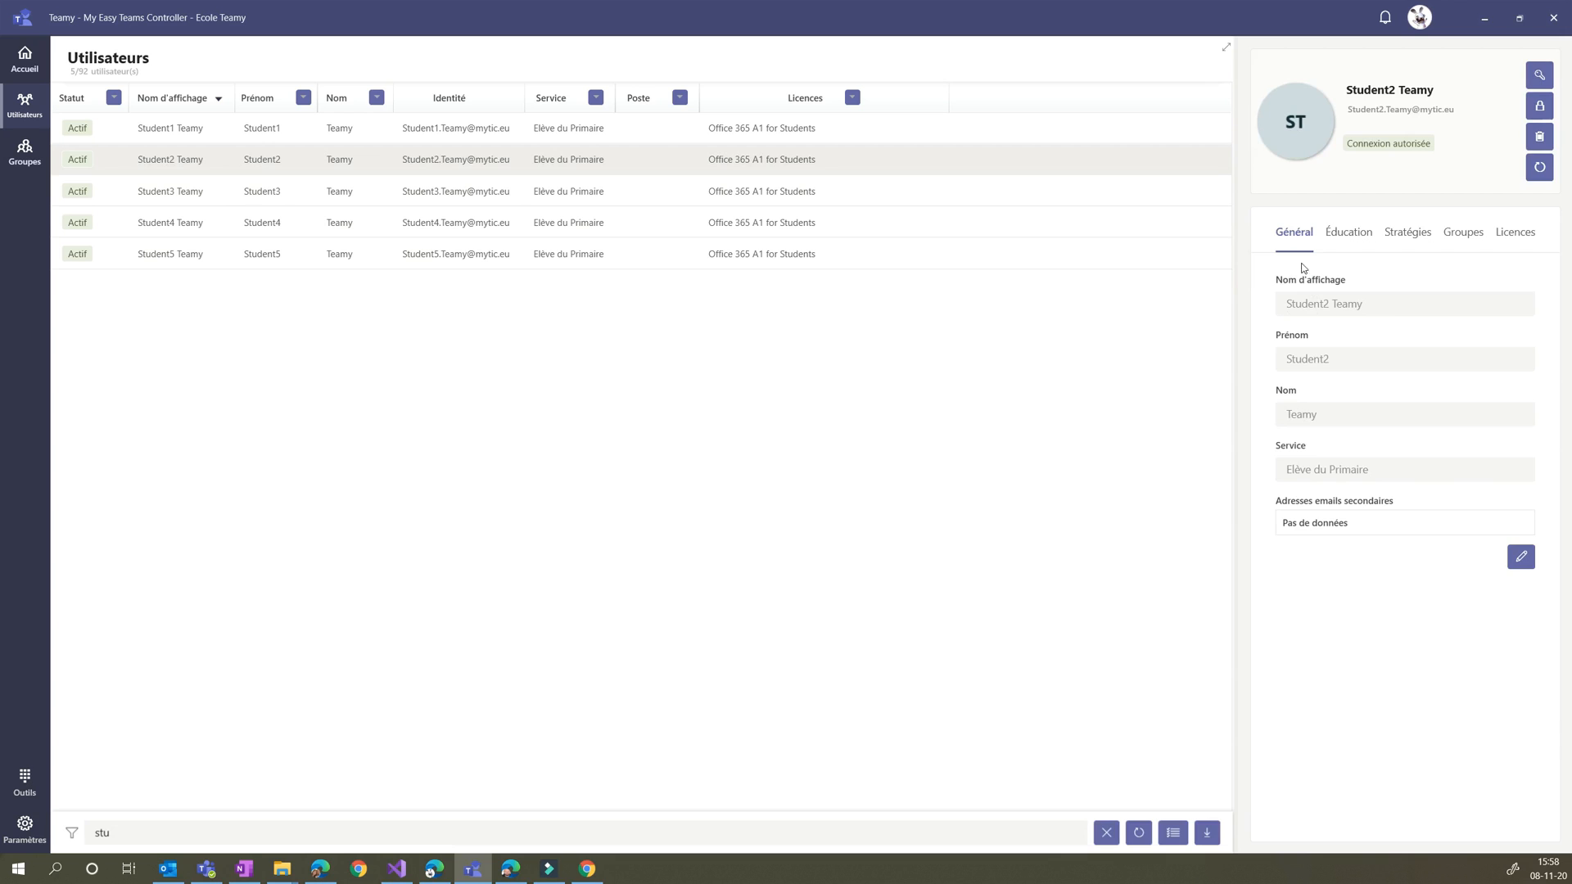
left_click(1521, 559)
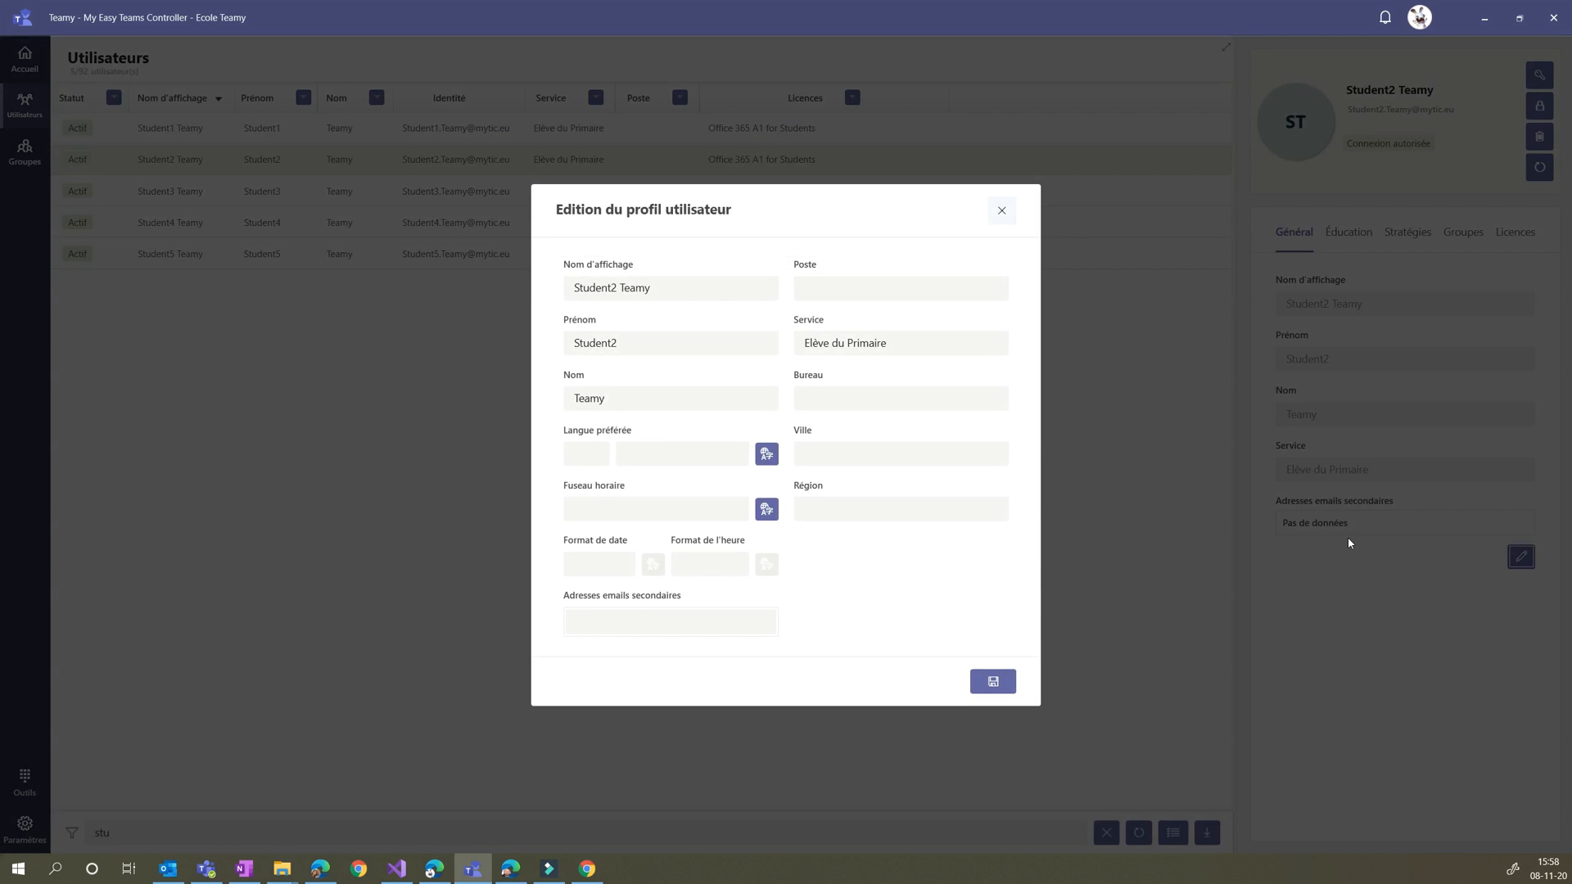
left_click(678, 286)
left_click(658, 340)
left_click(658, 401)
left_click(883, 291)
left_click(933, 341)
Set Student2's preferred language to fr-BE, français (Belgique)
left_click(765, 454)
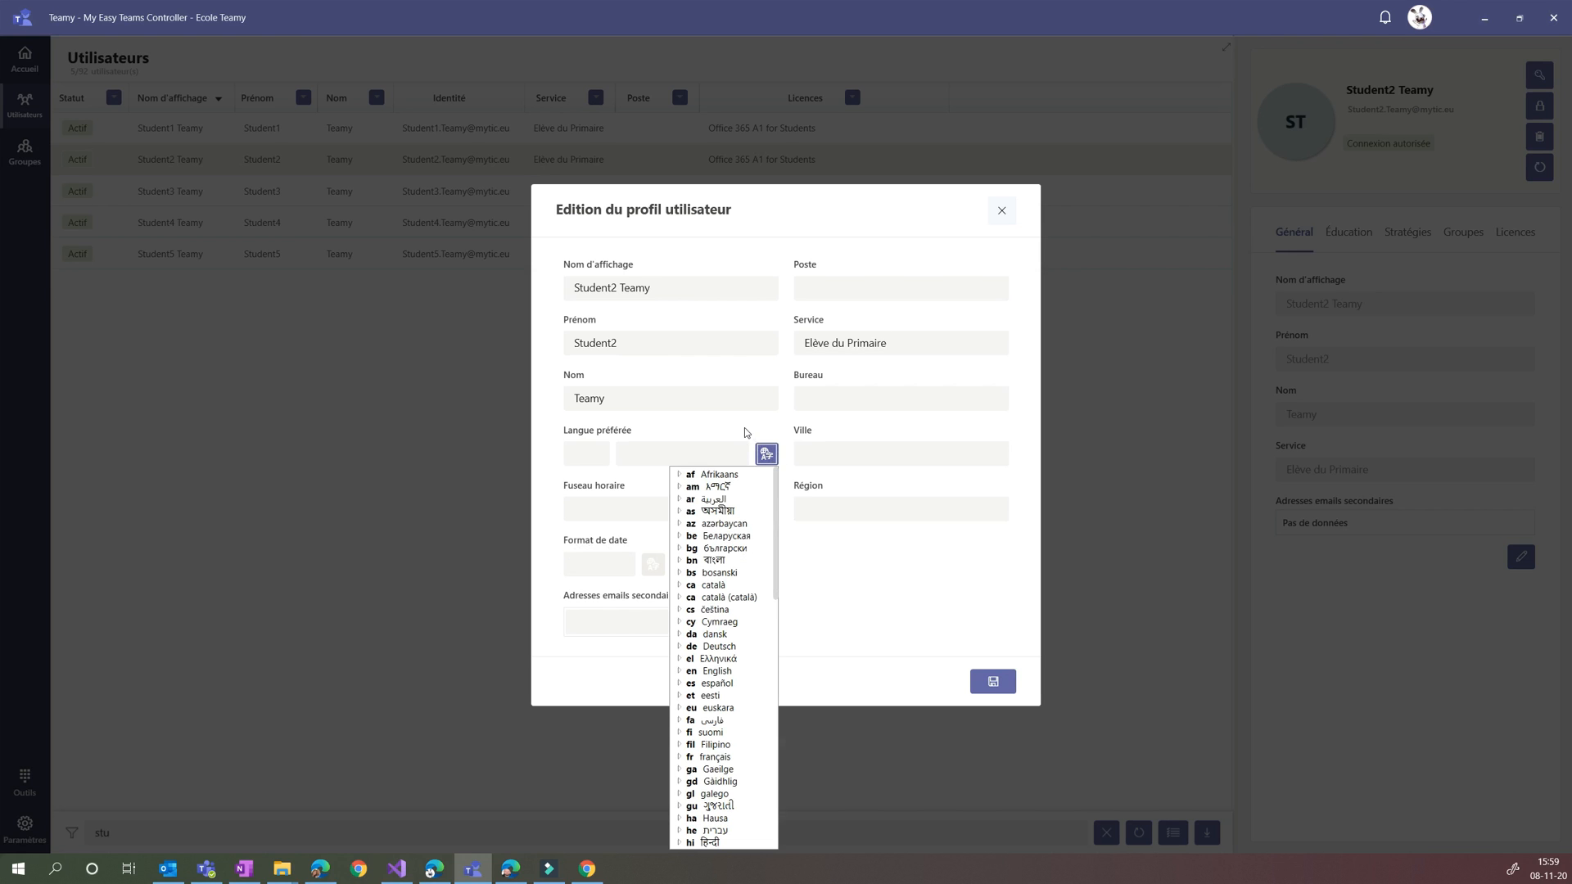
scroll(706, 679, "down", 2)
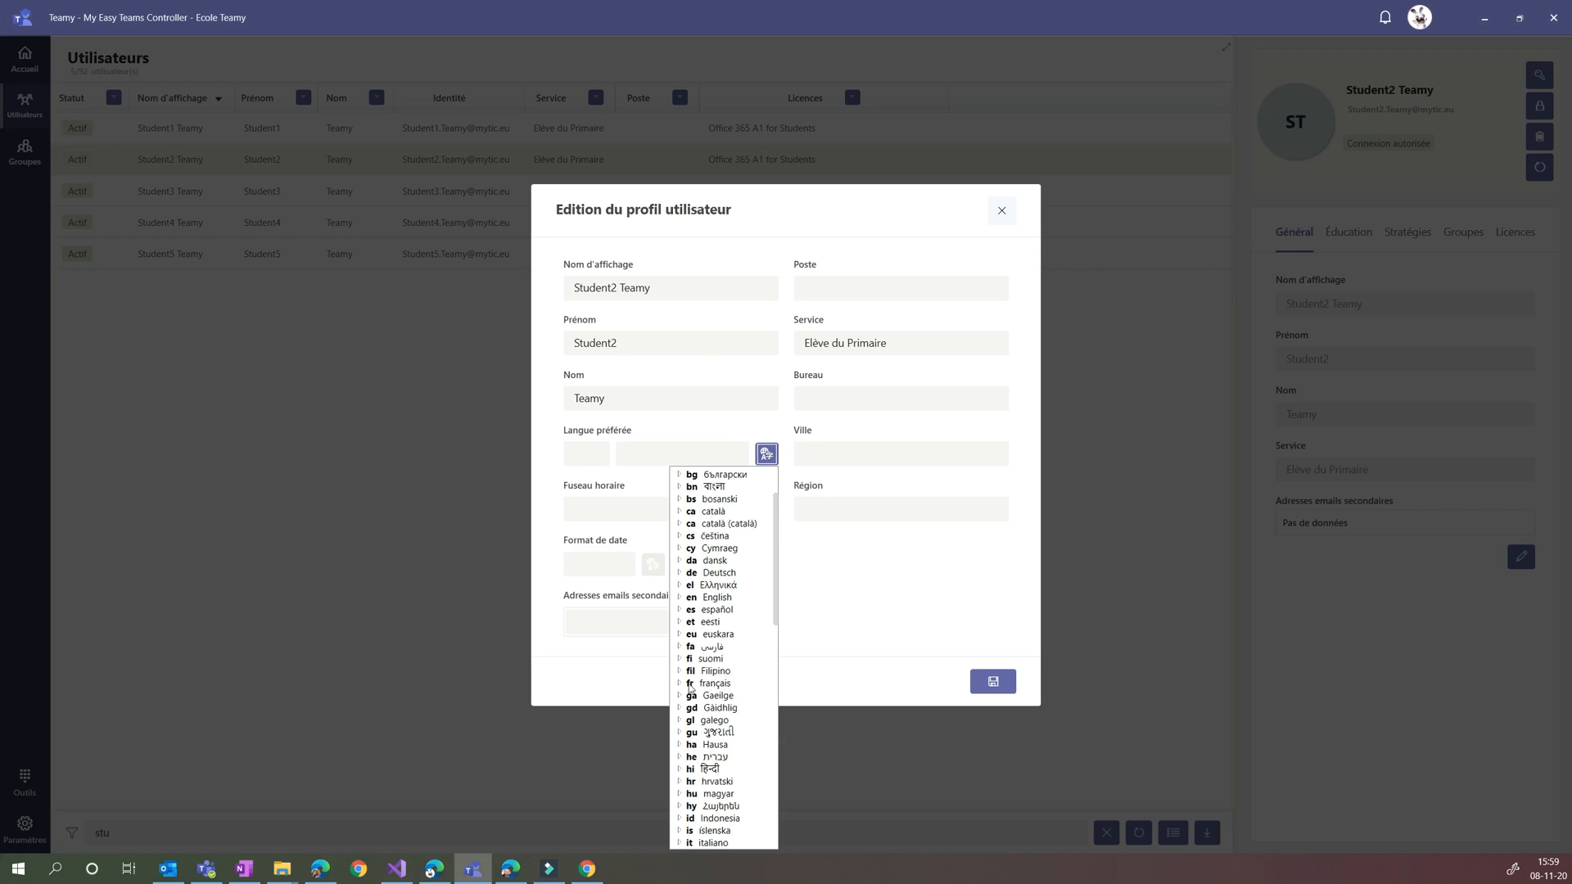
left_click(680, 685)
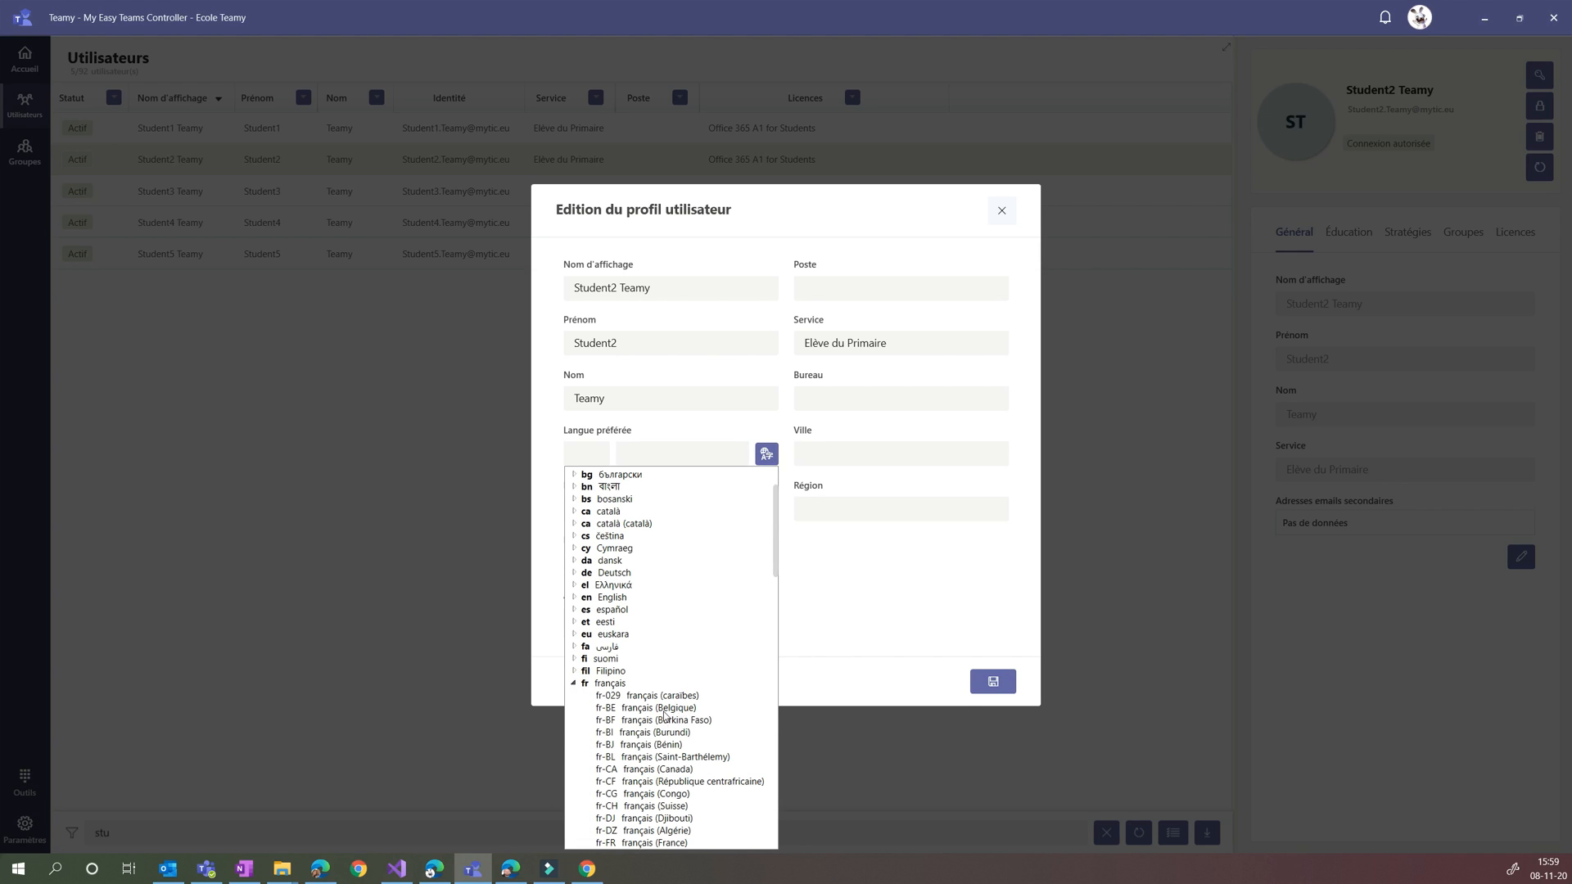
left_click(637, 709)
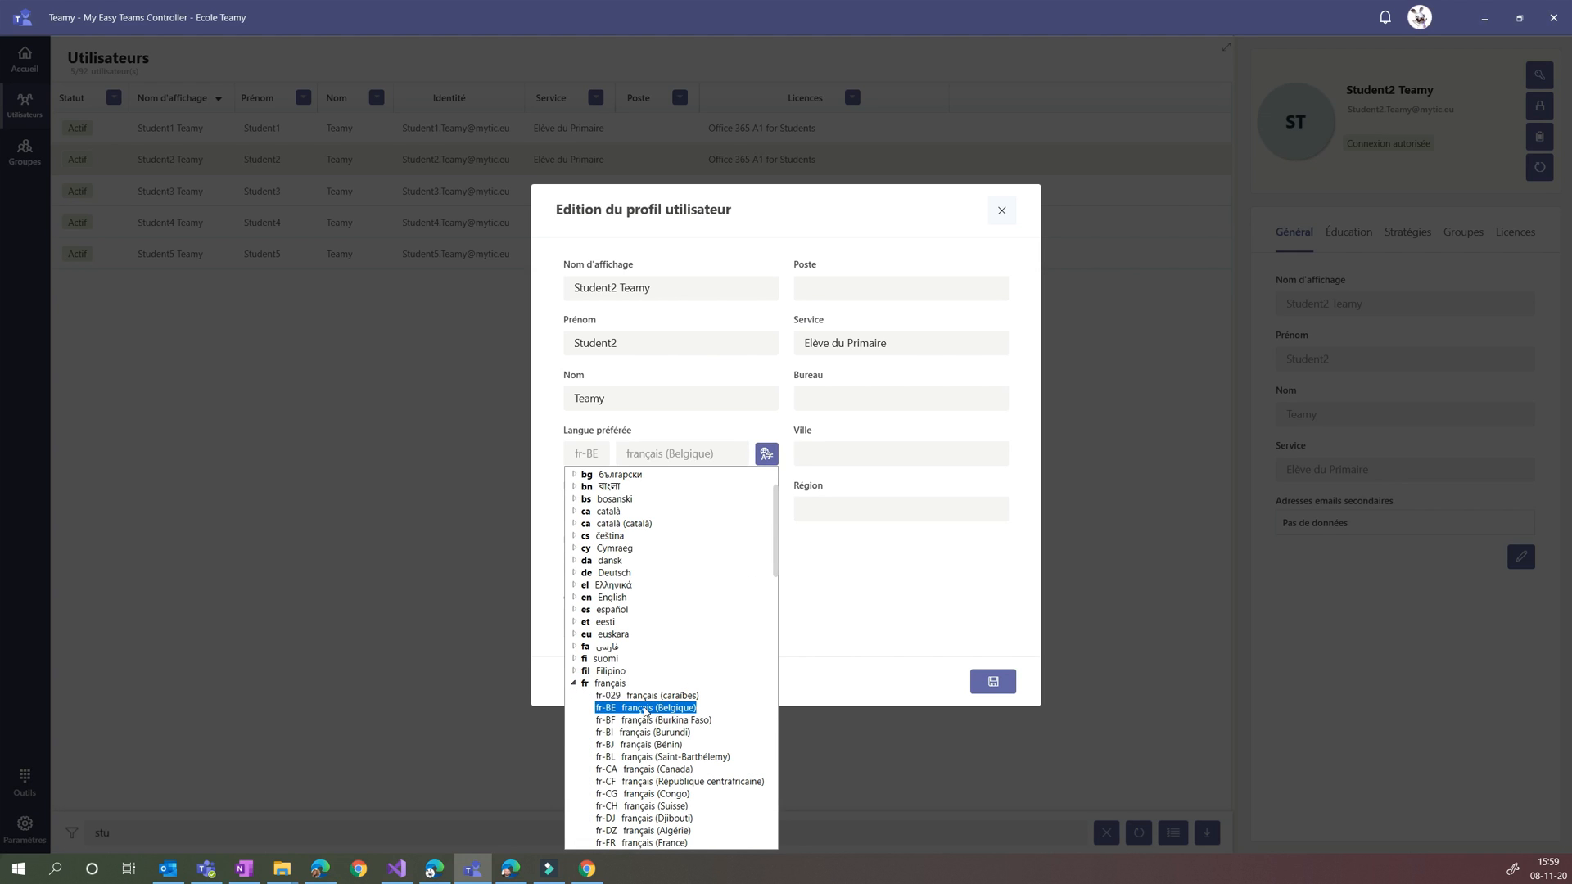
left_click(646, 709)
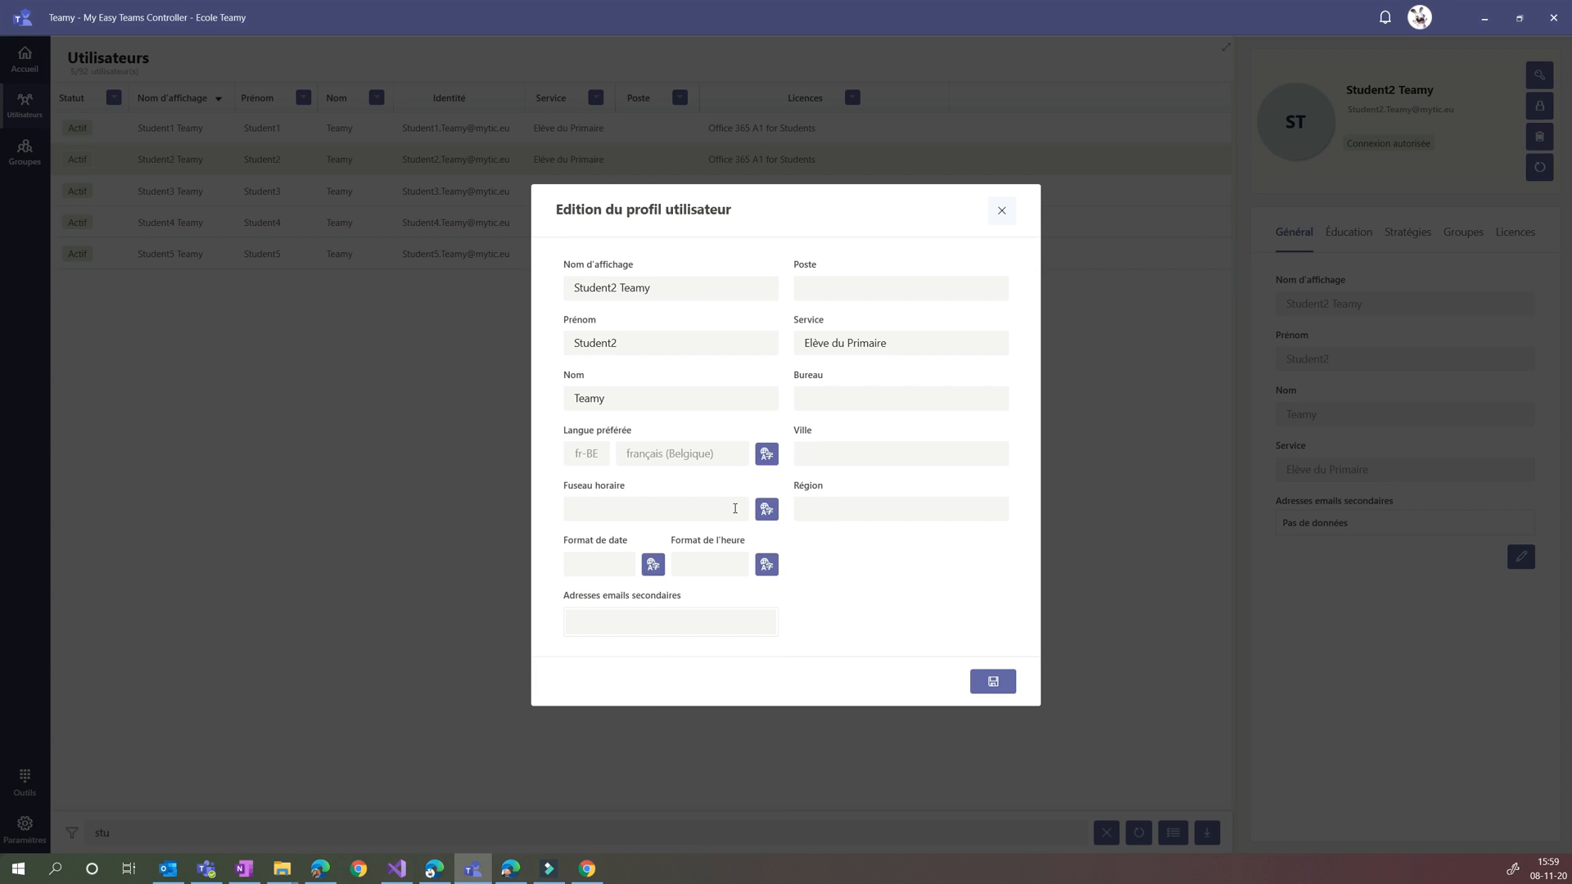
Set Student2's time zone to (UTC+01:00) Bruxelles, Copenhague, Madrid, Paris
left_click(766, 509)
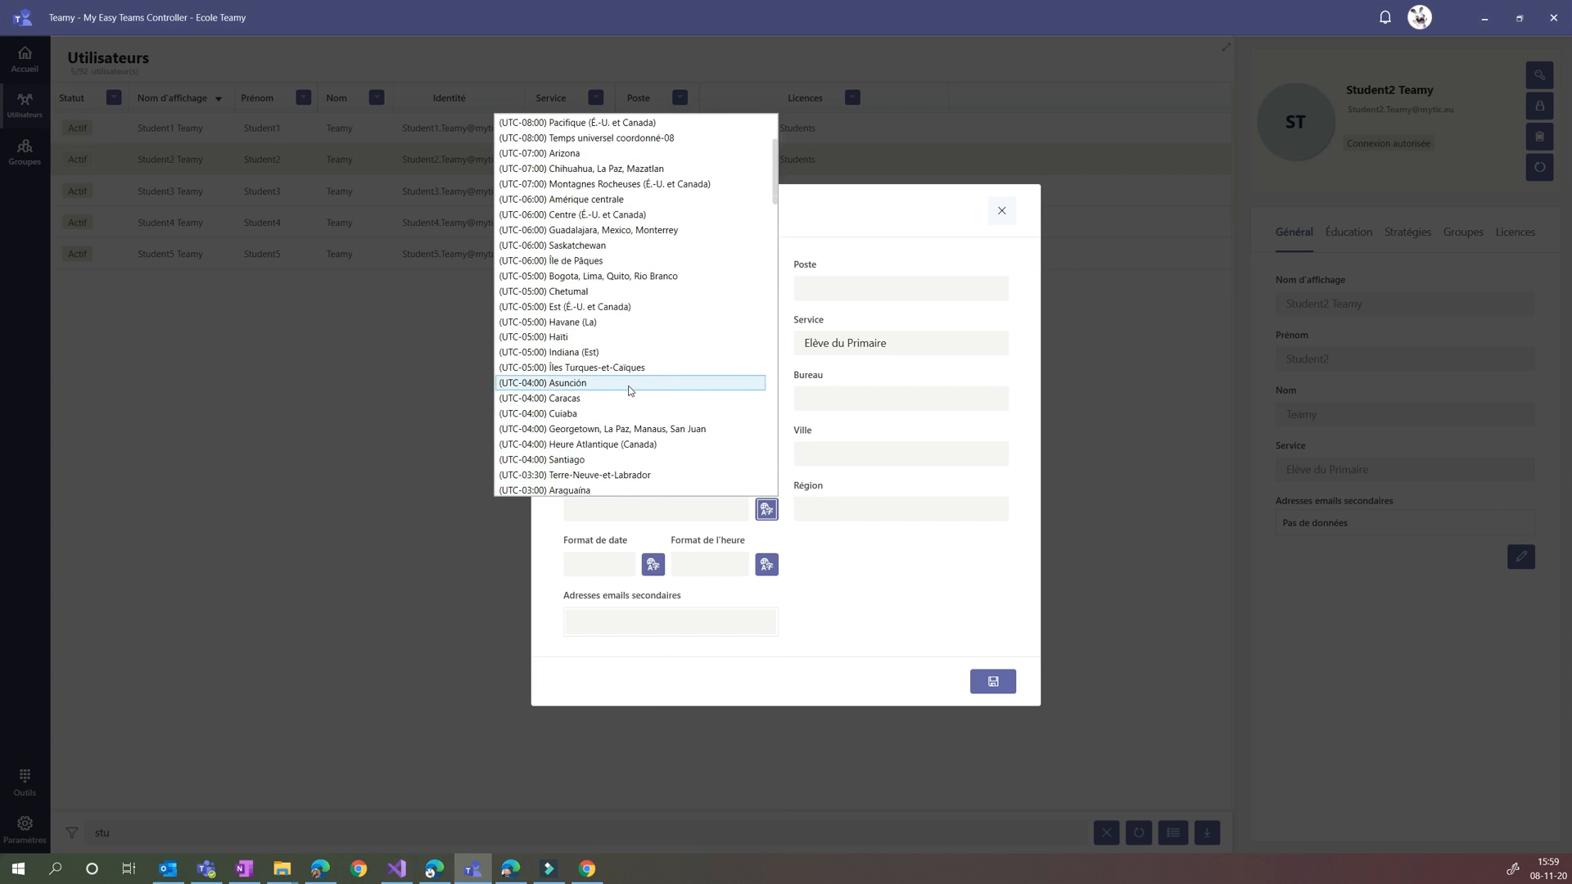
scroll(631, 390, "down", 9)
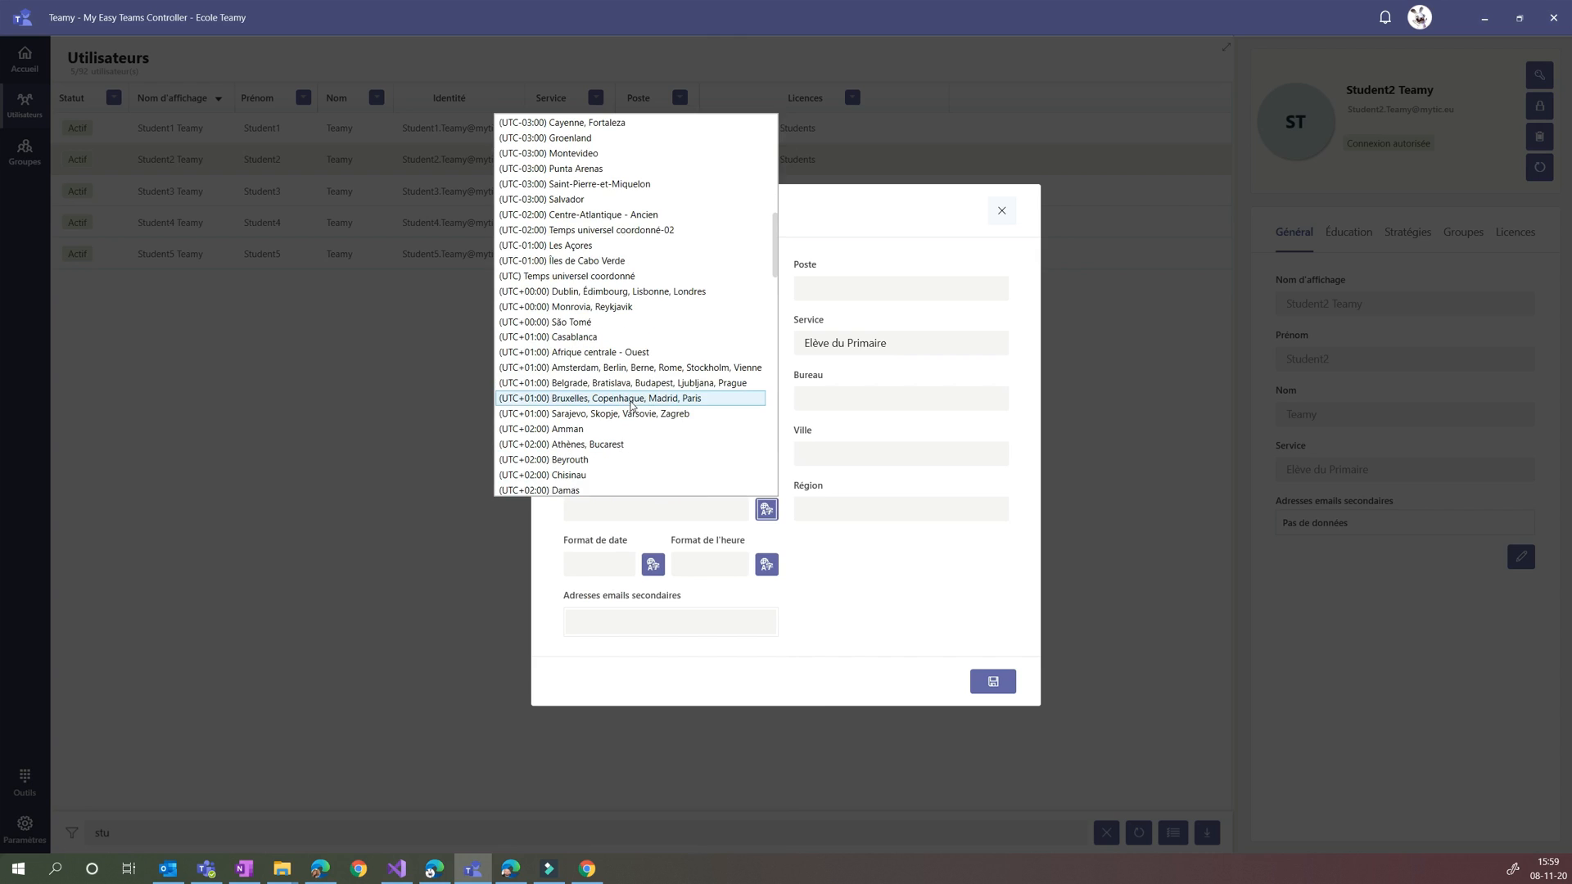
left_click(594, 401)
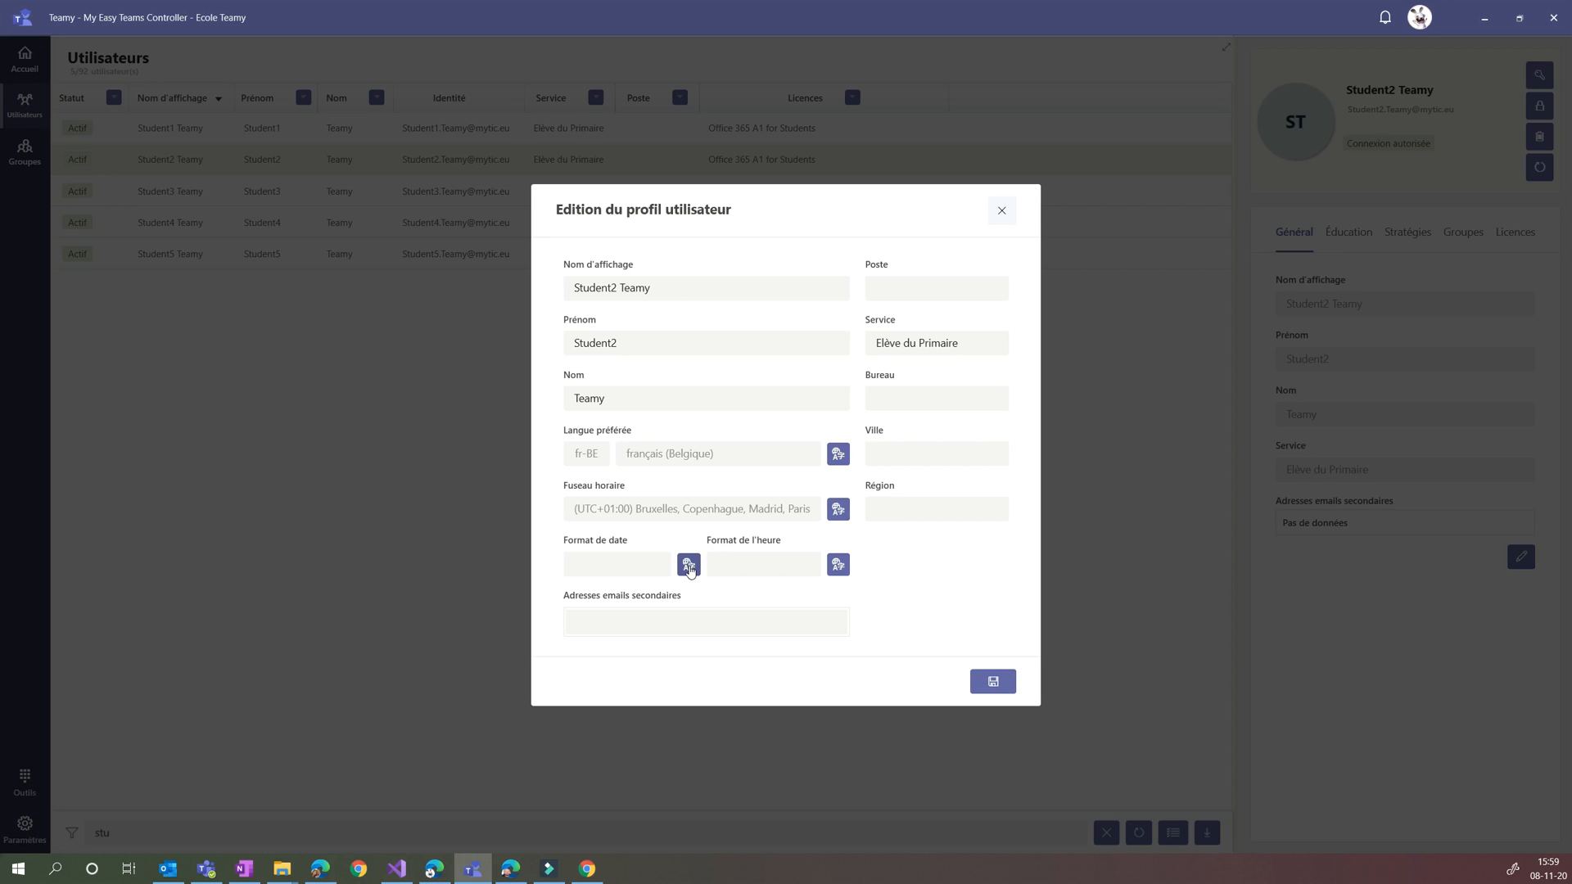
Set the date format to dd/MM/yyyy and the time format to HH:mm, and save the Student2 profile
left_click(689, 572)
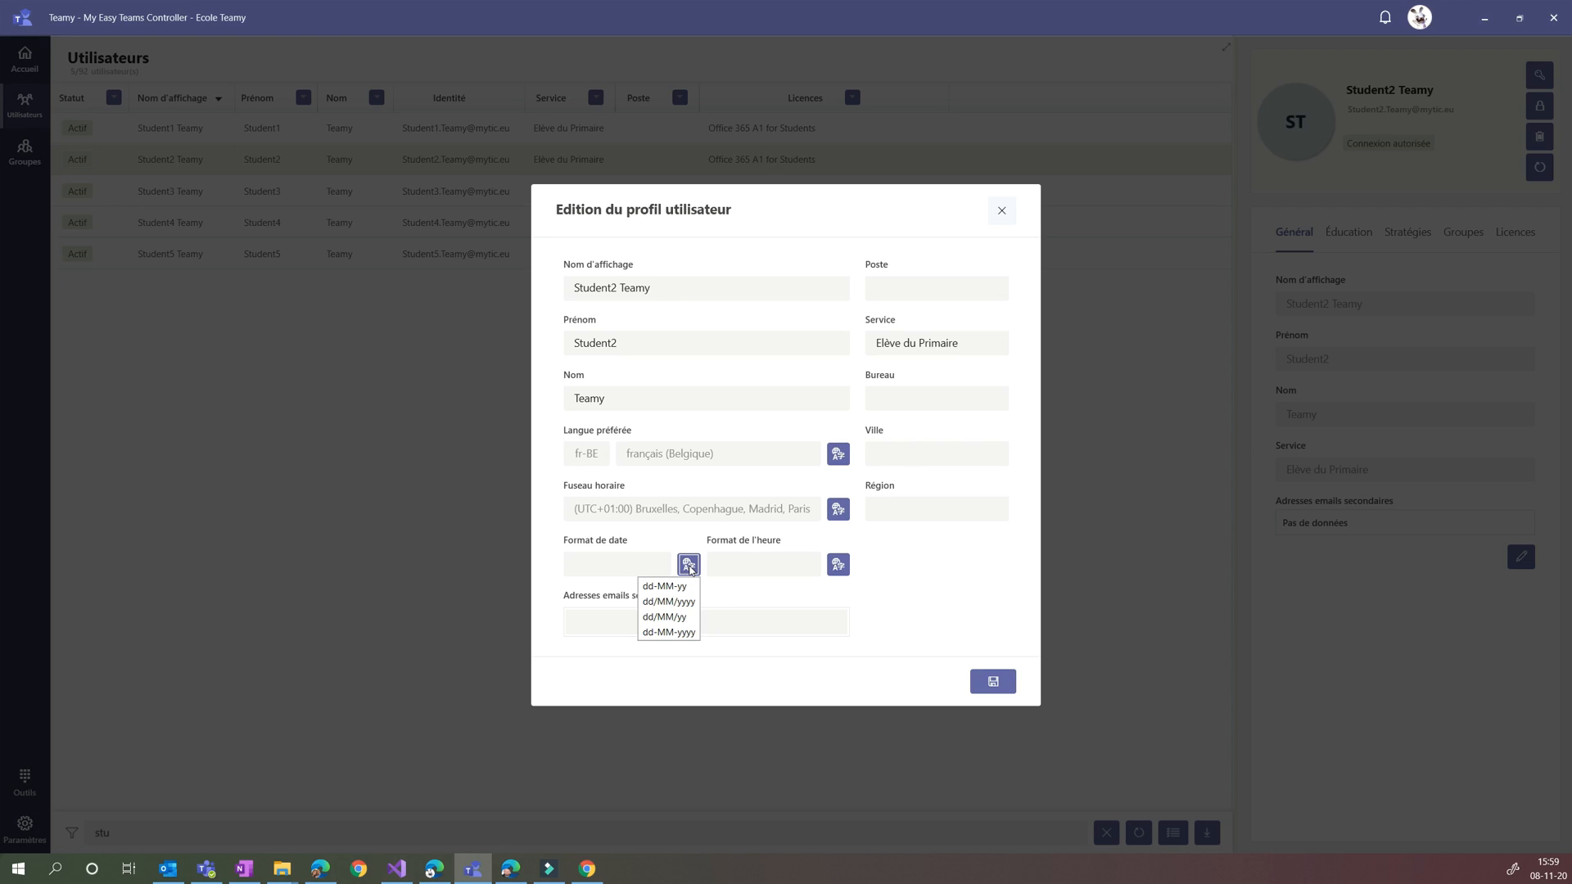
left_click(673, 606)
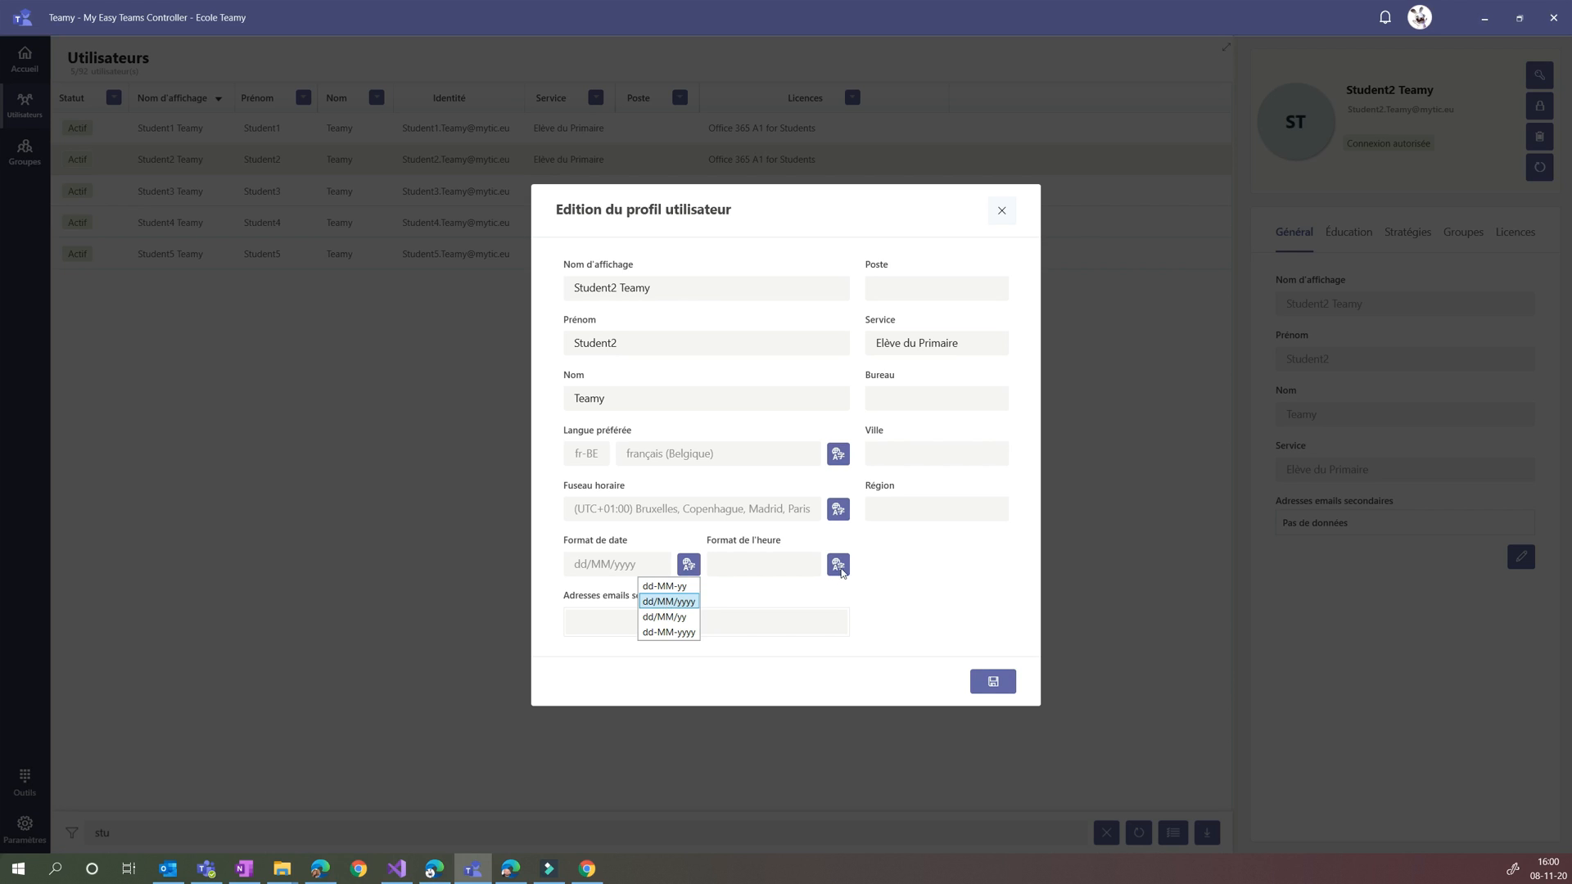
left_click(837, 565)
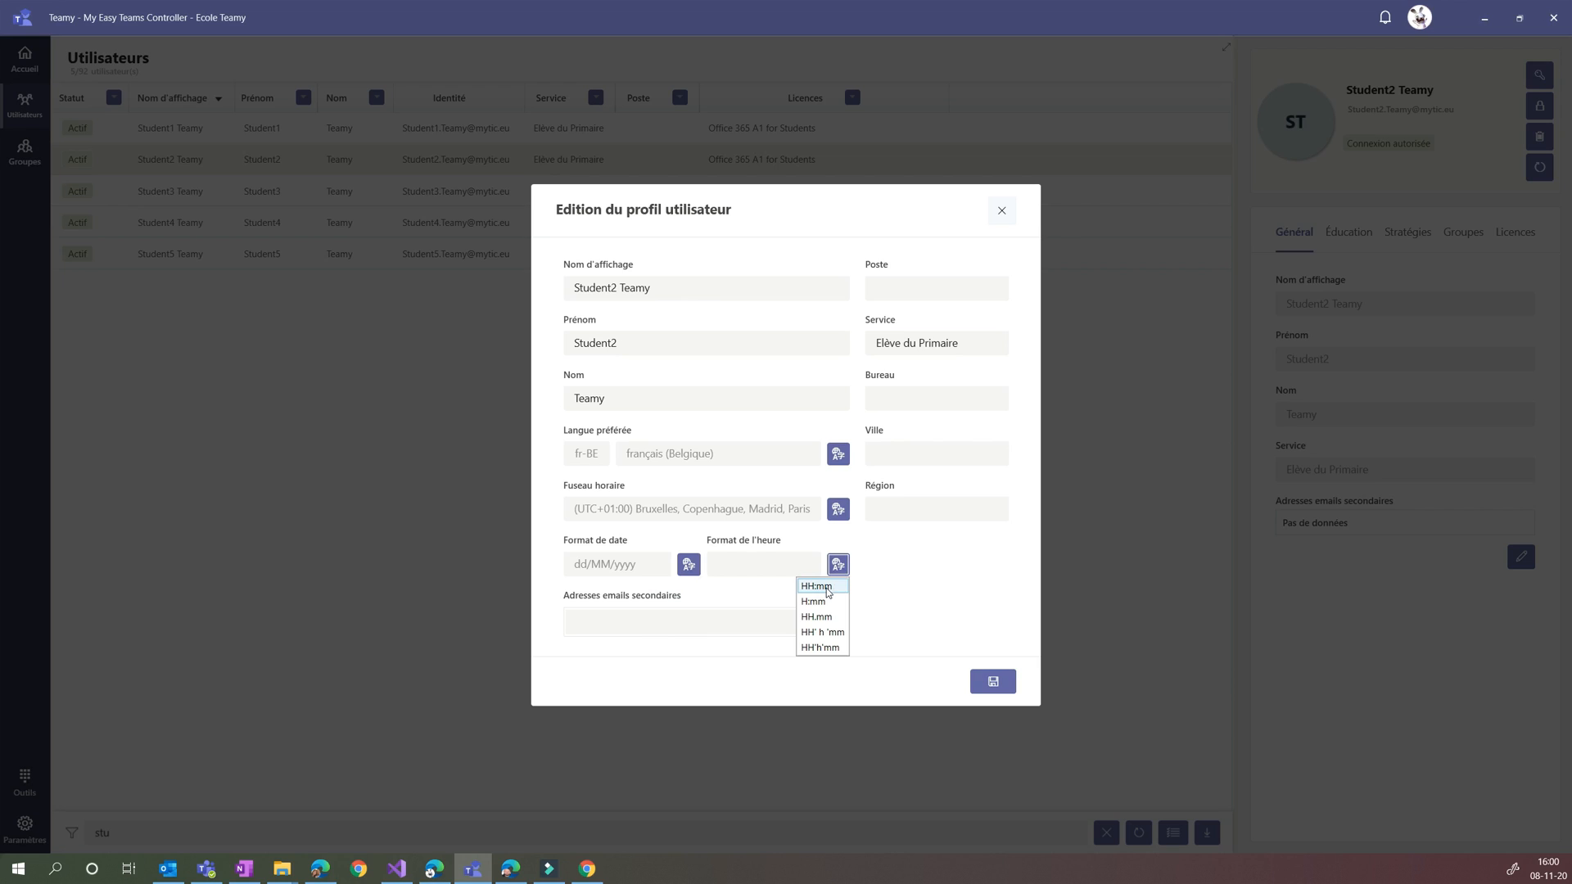
left_click(827, 592)
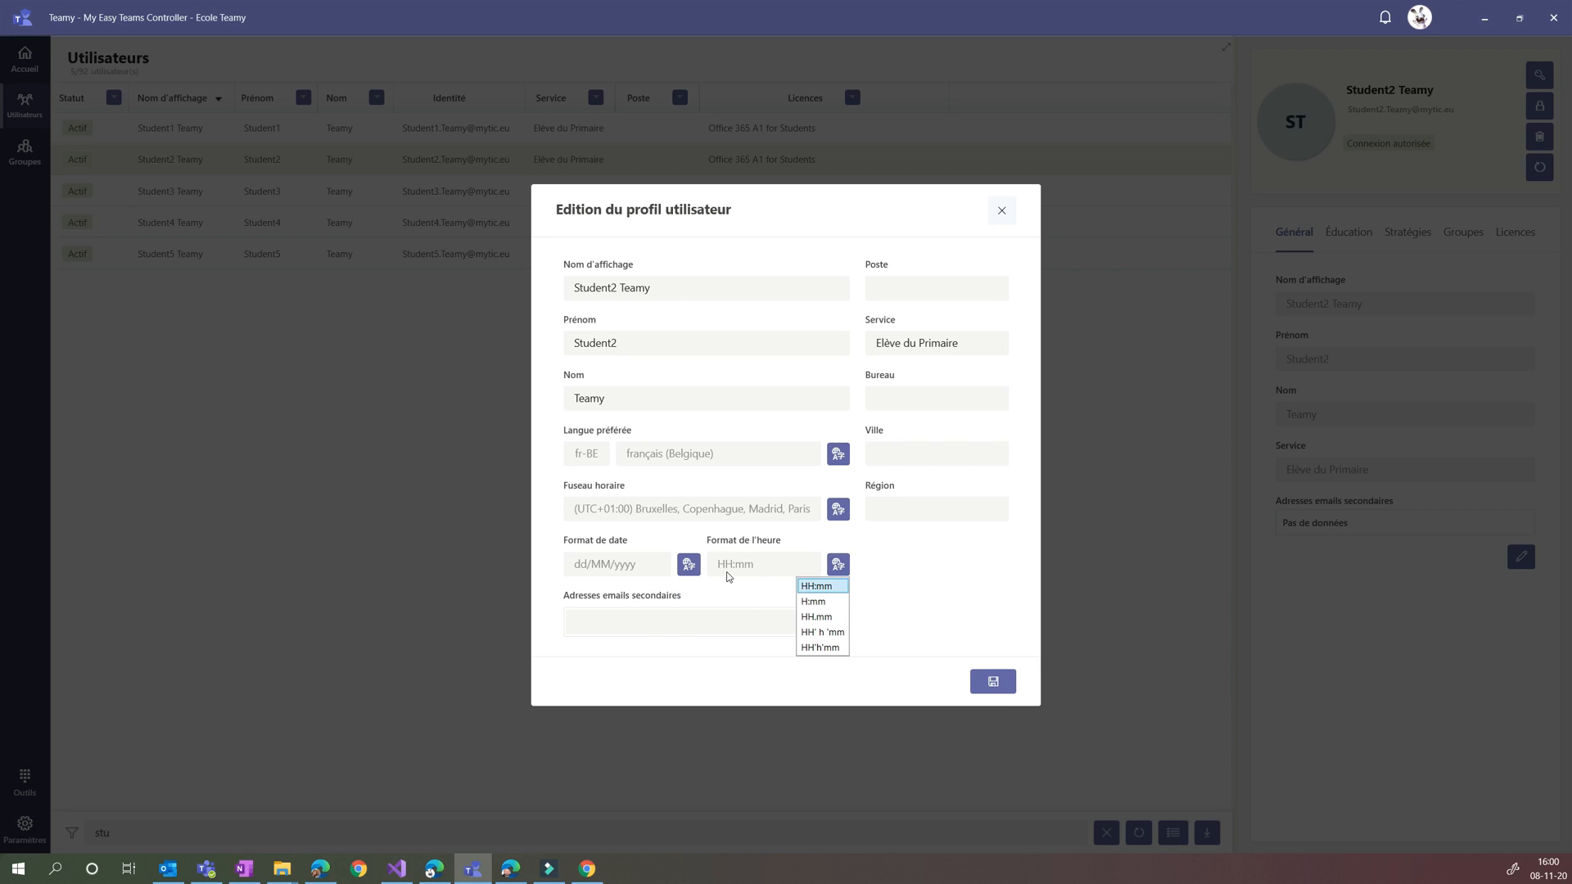
left_click(805, 590)
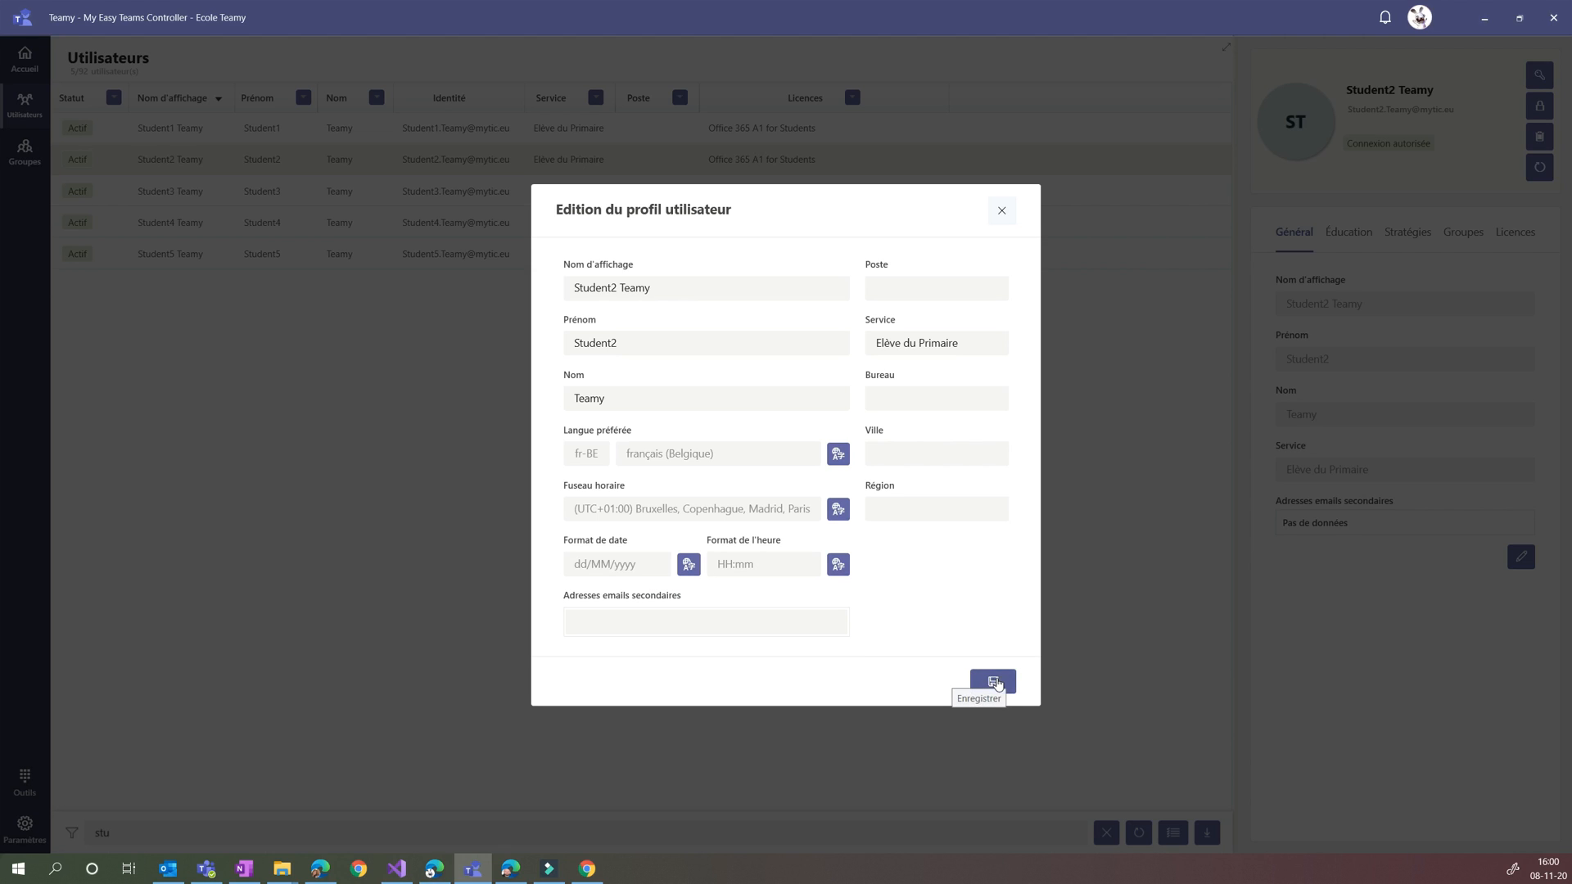
left_click(996, 682)
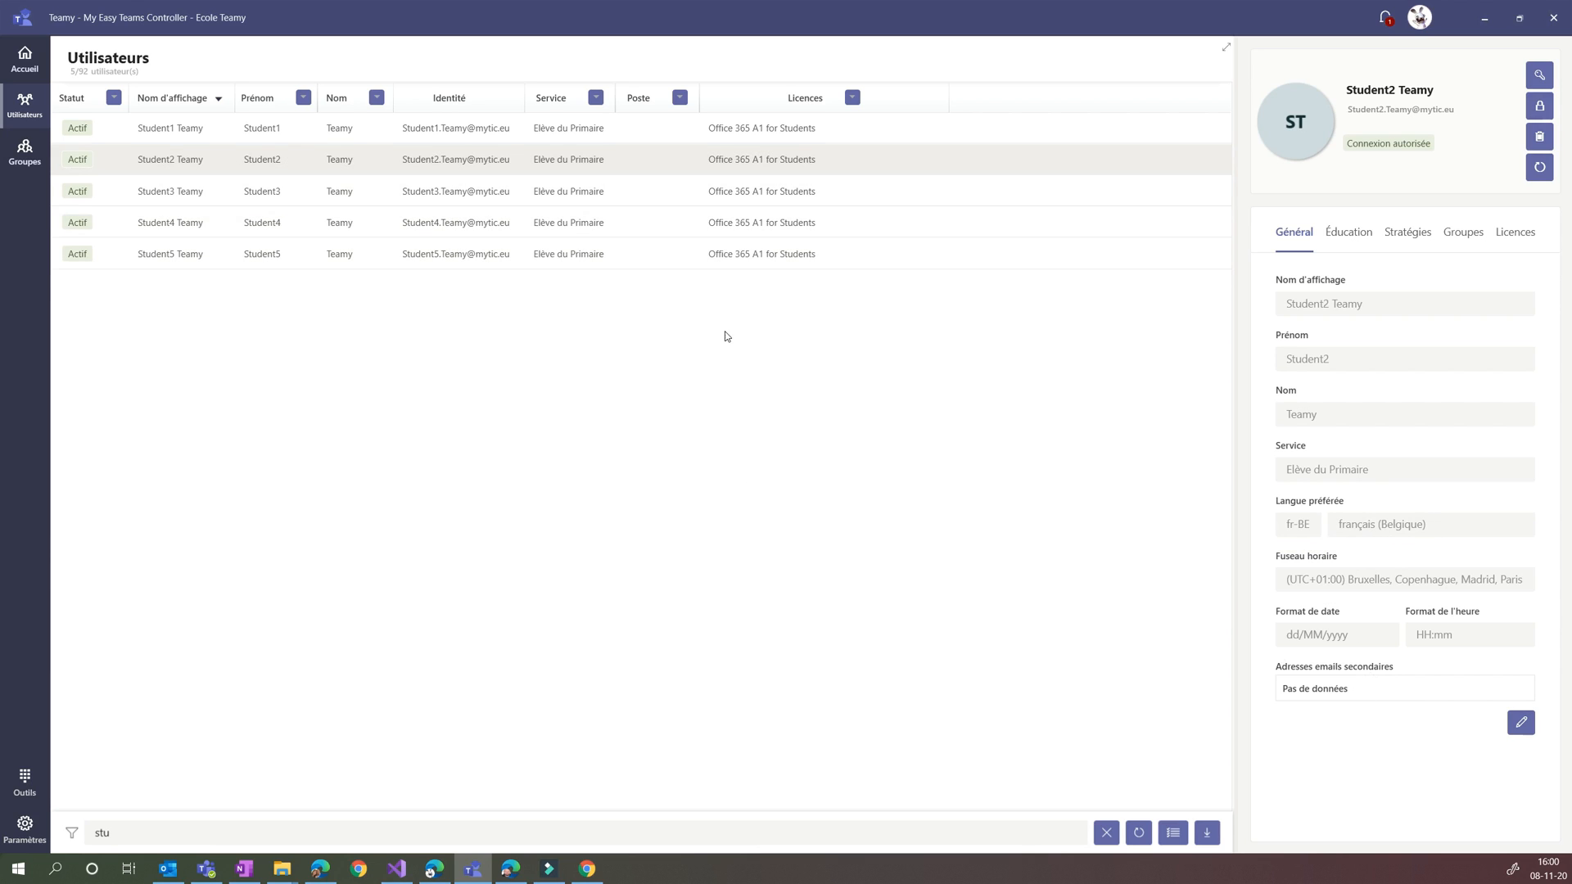
Clear the "stu" filter from the user list
left_click(219, 191)
left_click(220, 165)
left_click(1105, 833)
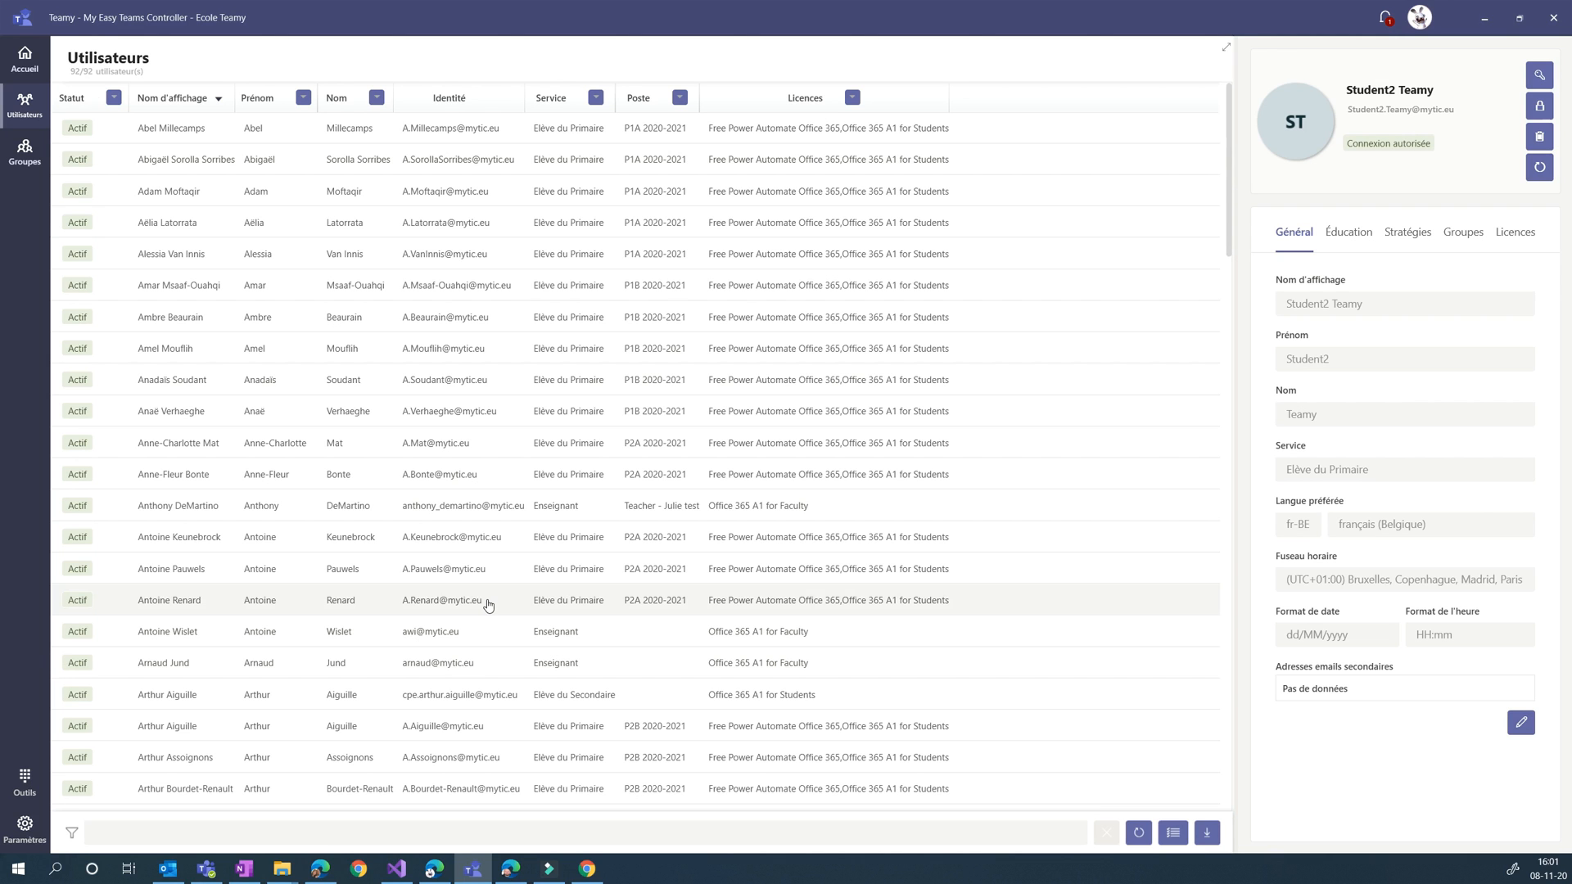
Export all users to a file named "Tous mes utilisateurs", displaying the generated file
left_click(1207, 834)
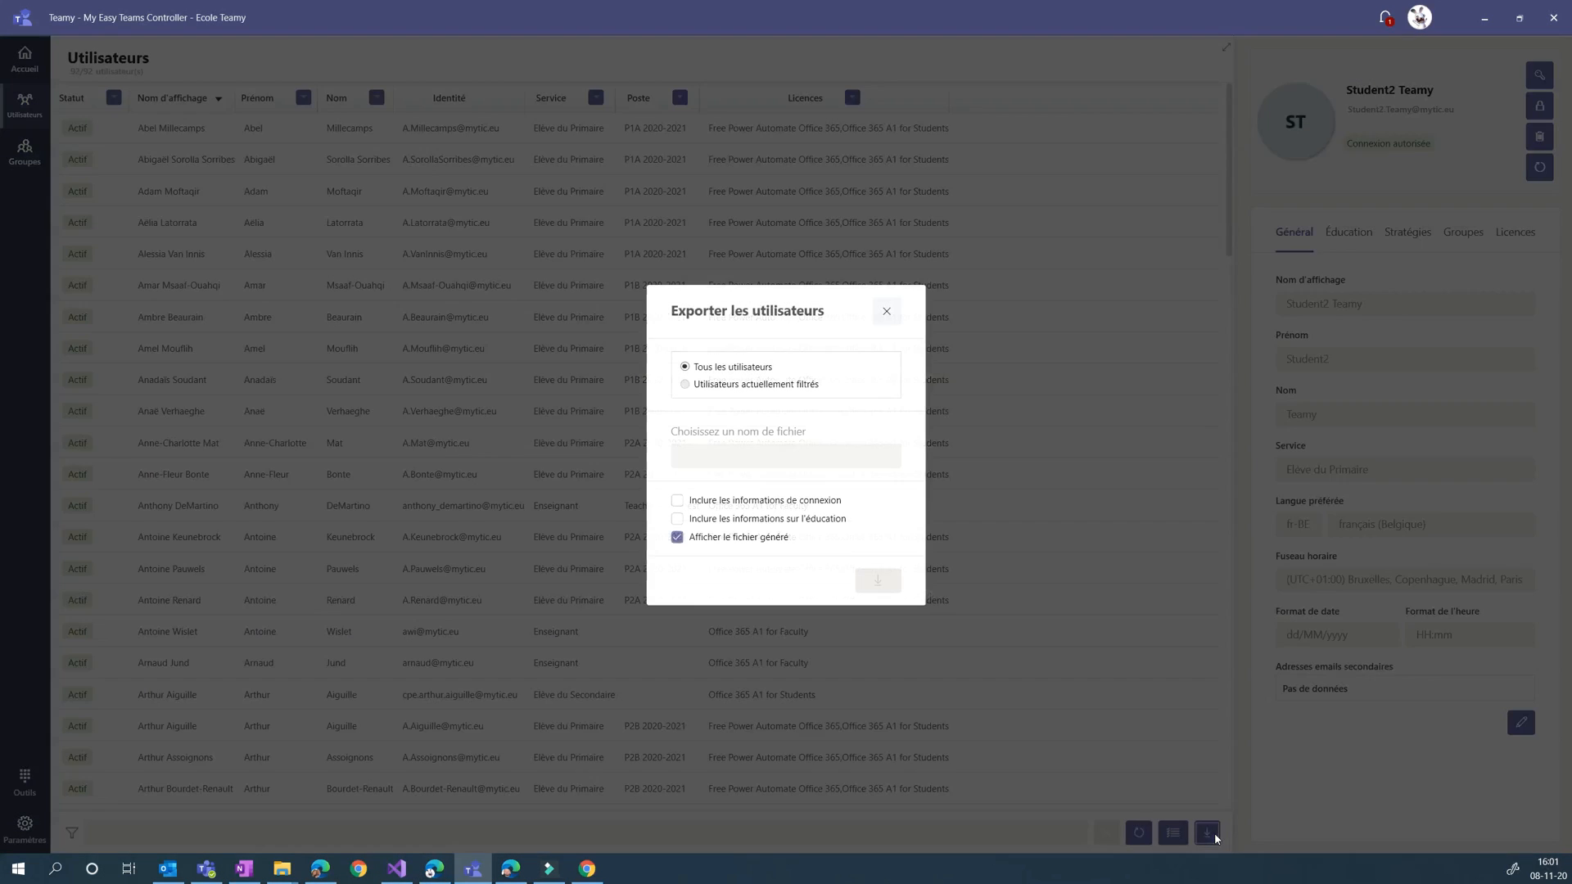
left_click(724, 461)
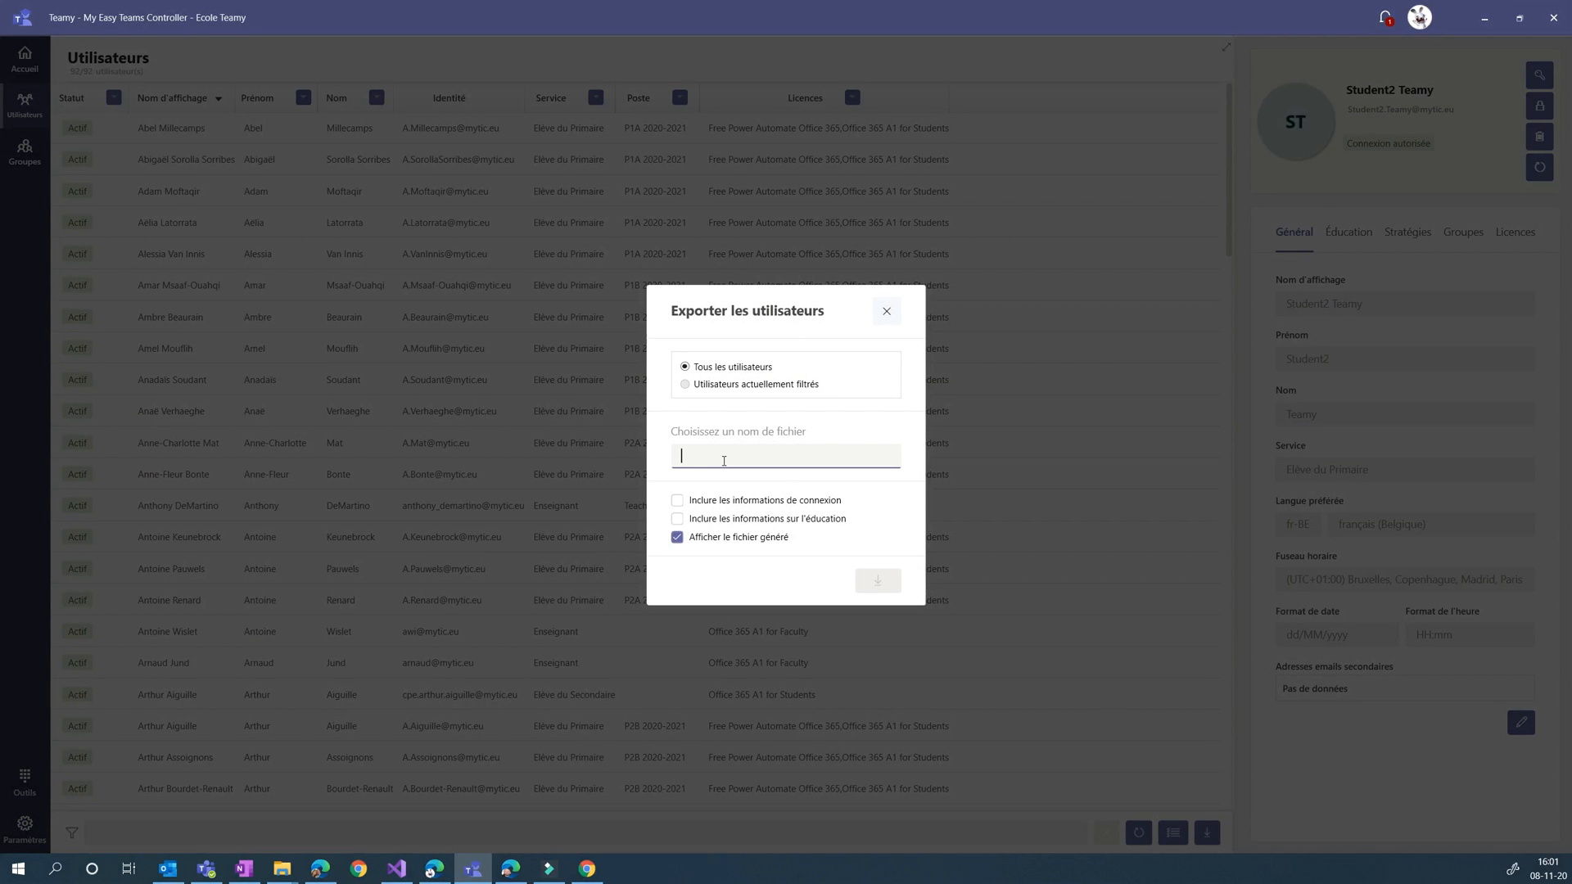
type("Tous mes uti")
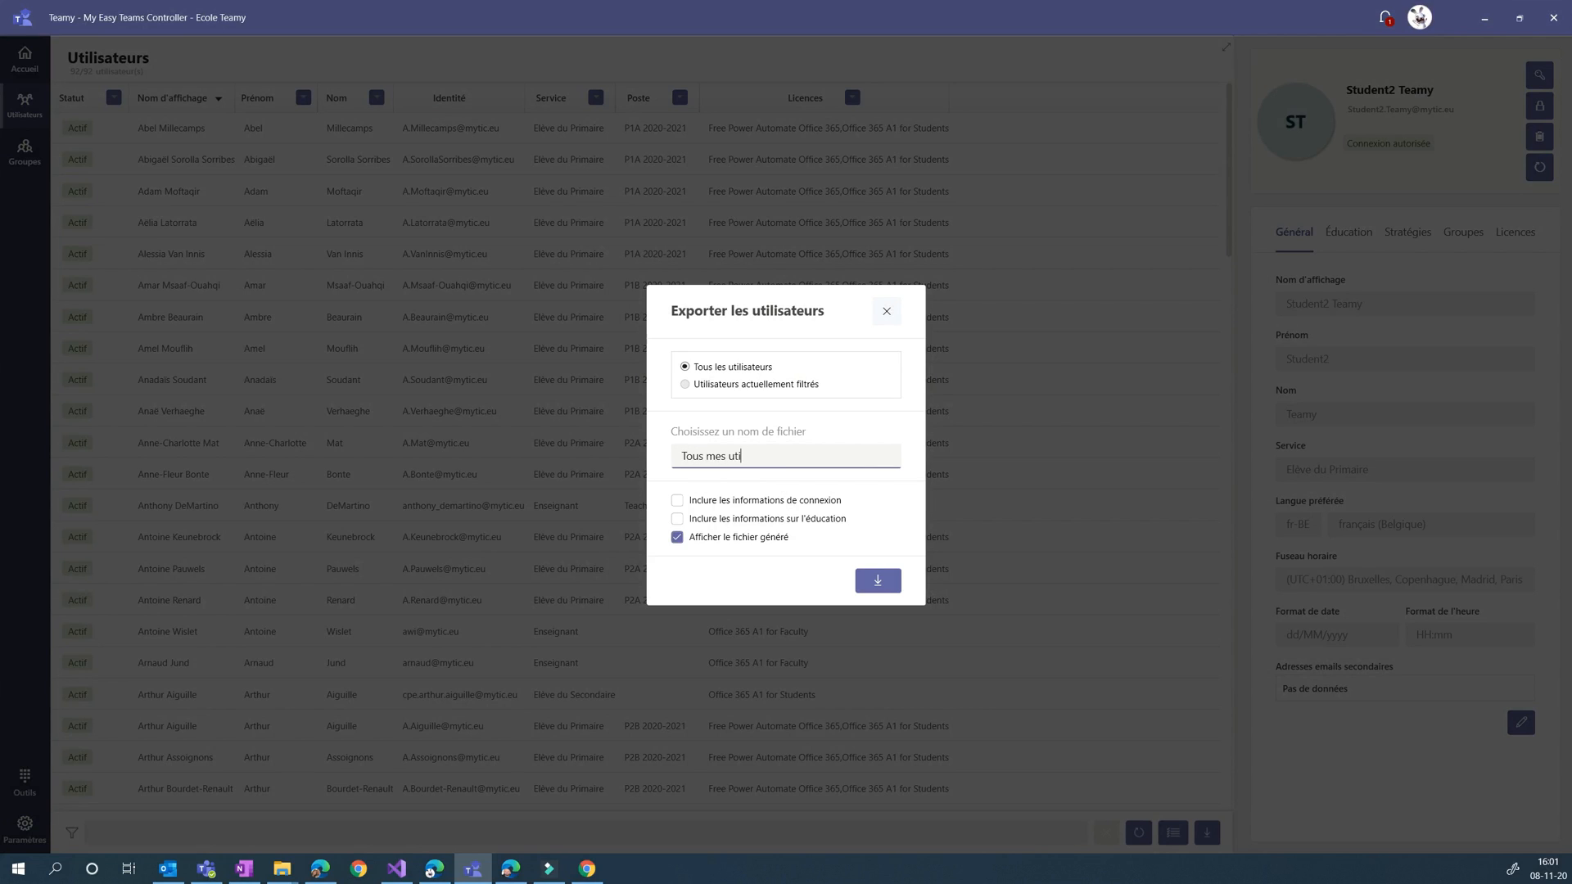
type("lisateurs")
left_click(875, 577)
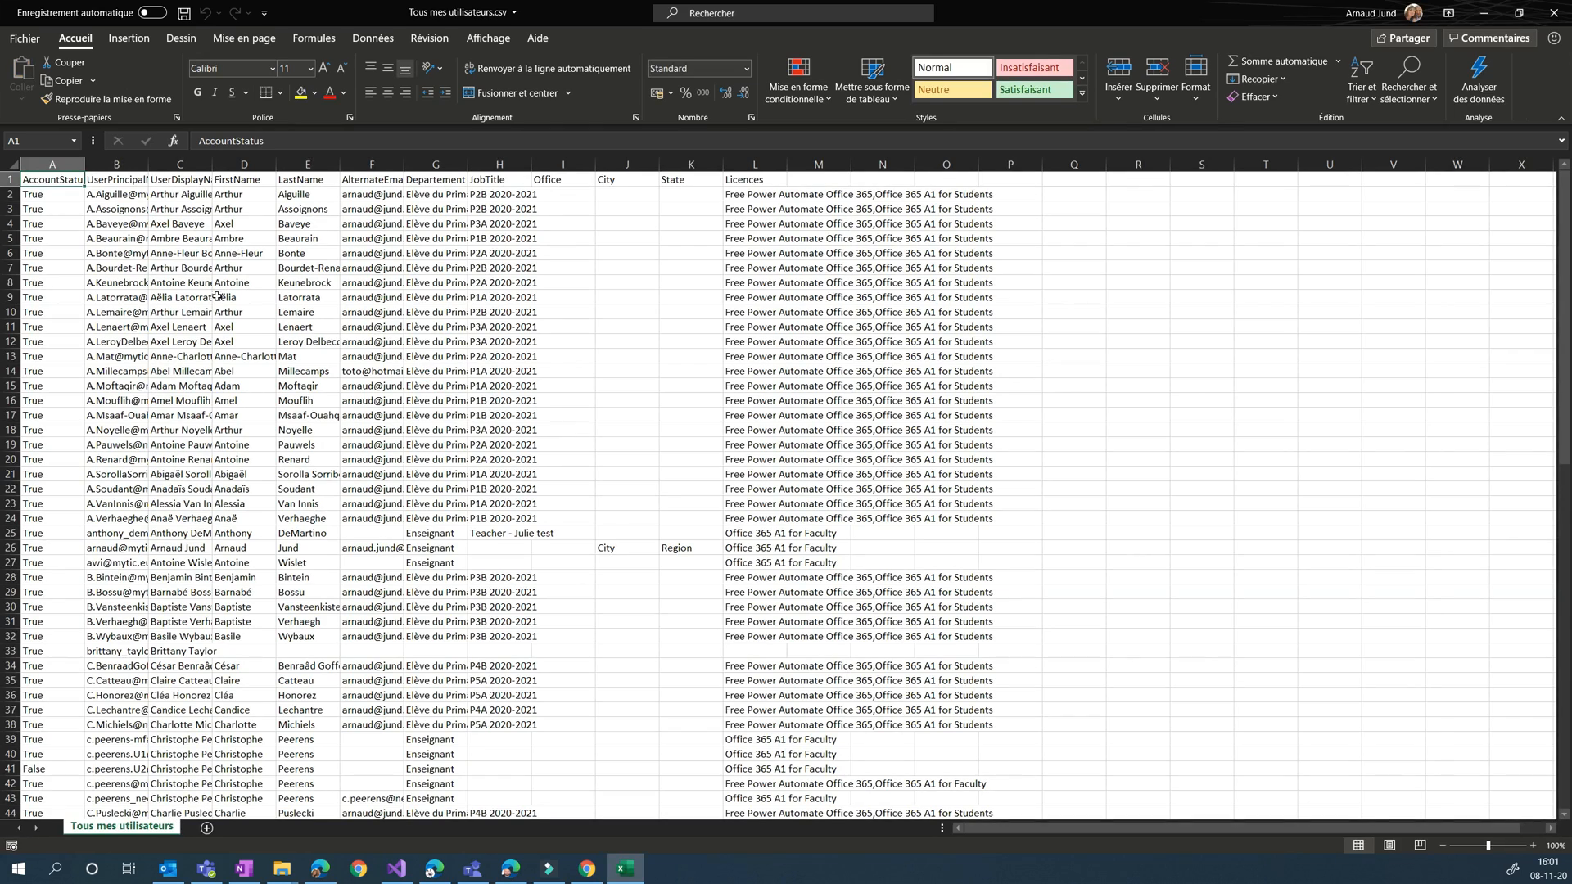
Look through the rows of the exported CSV in Excel, close it and return to Teamy
scroll(314, 476, "down", 15)
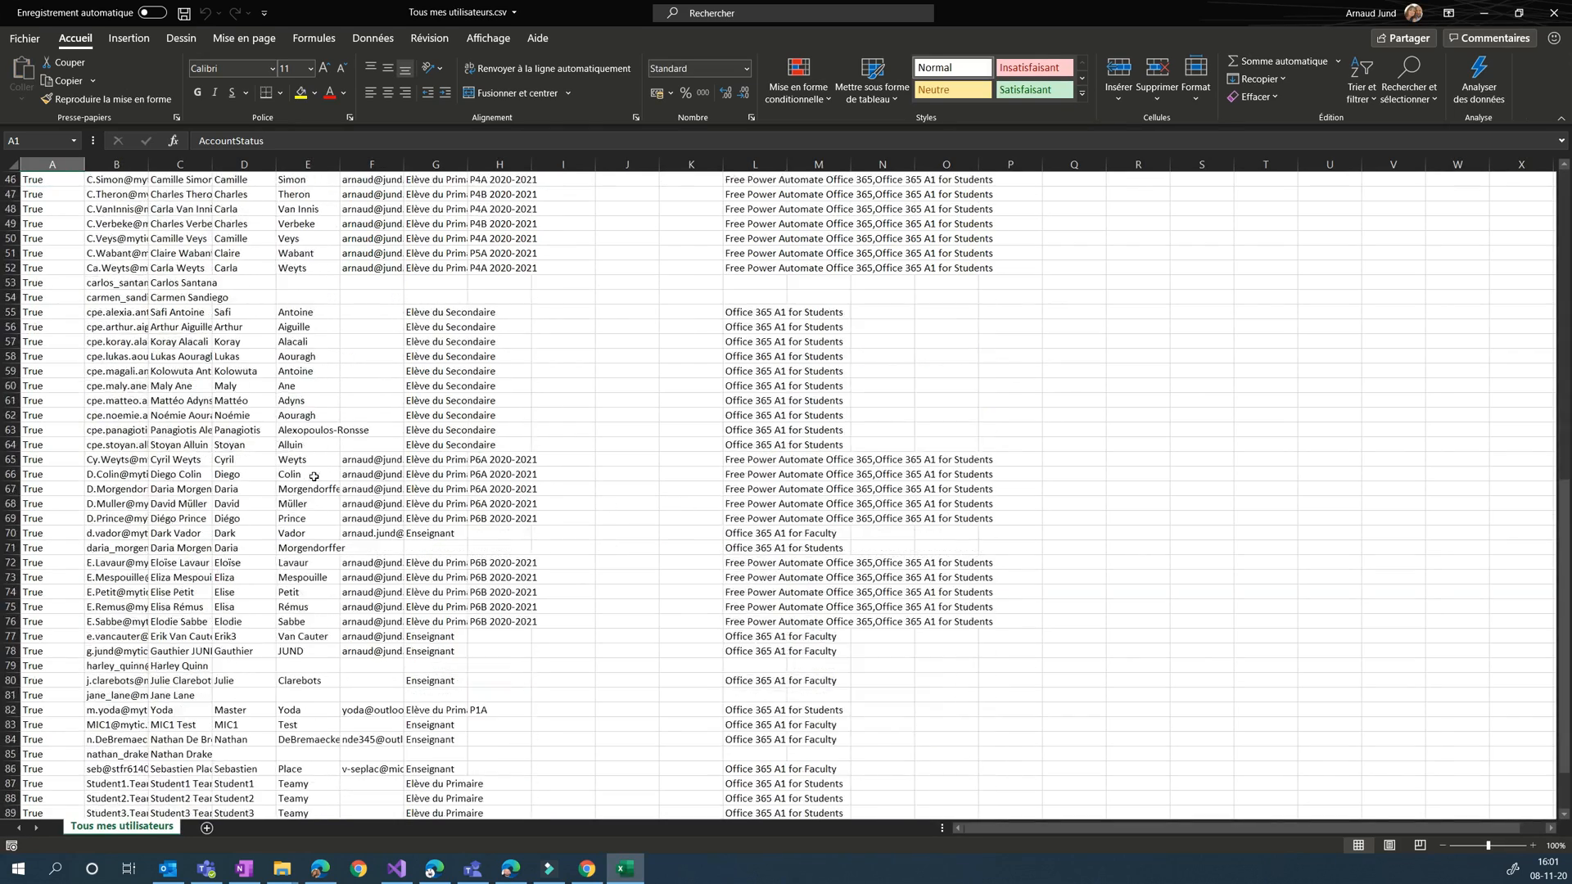
scroll(314, 476, "down", 11)
scroll(316, 474, "up", 20)
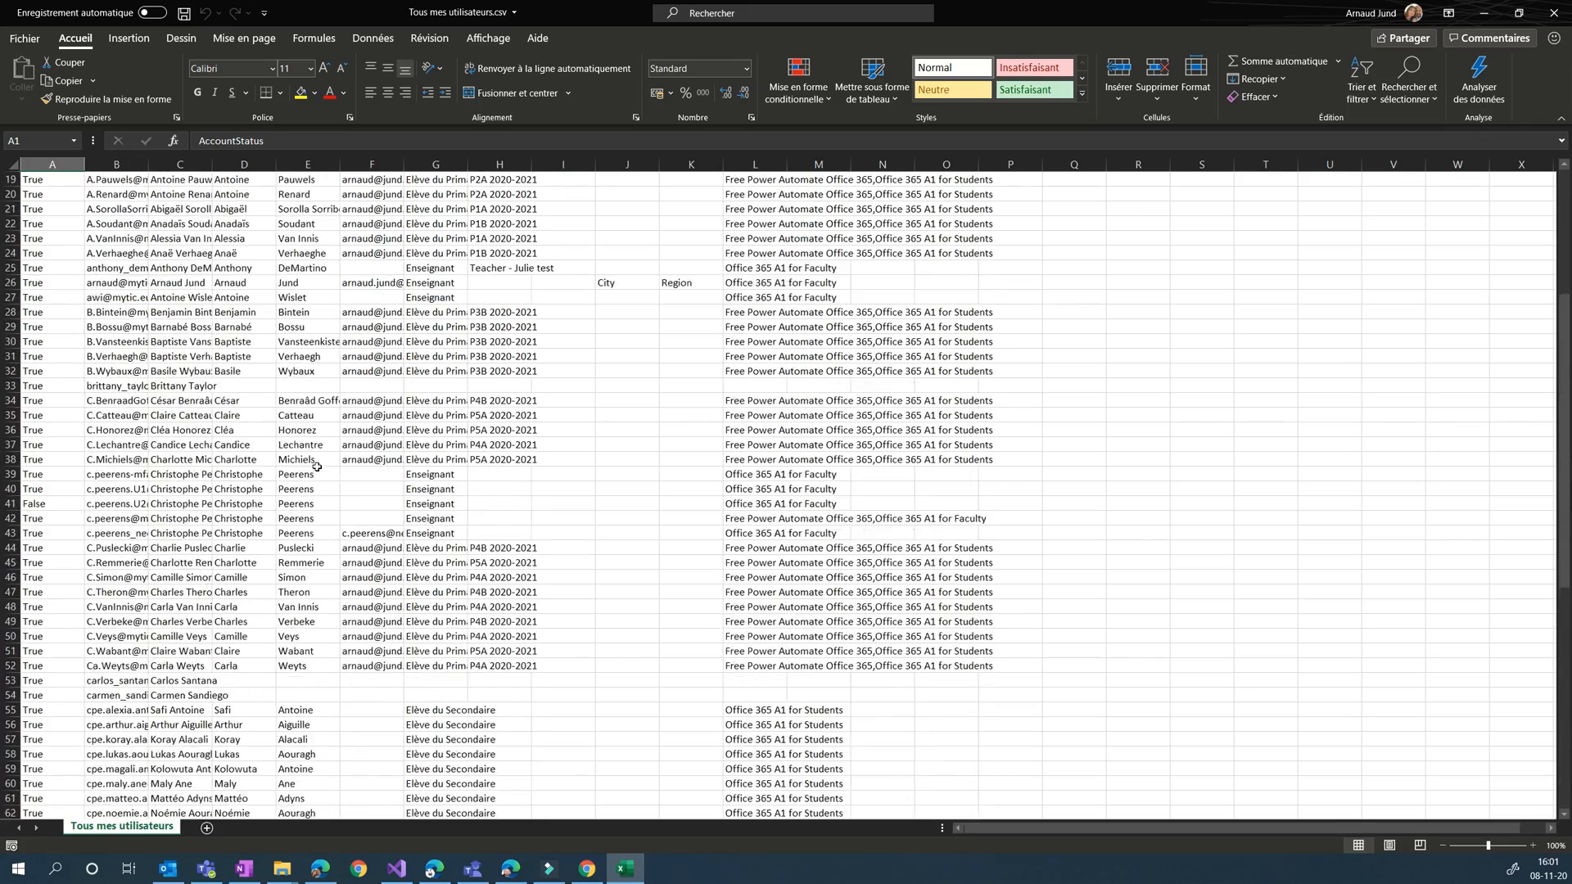
scroll(316, 466, "up", 6)
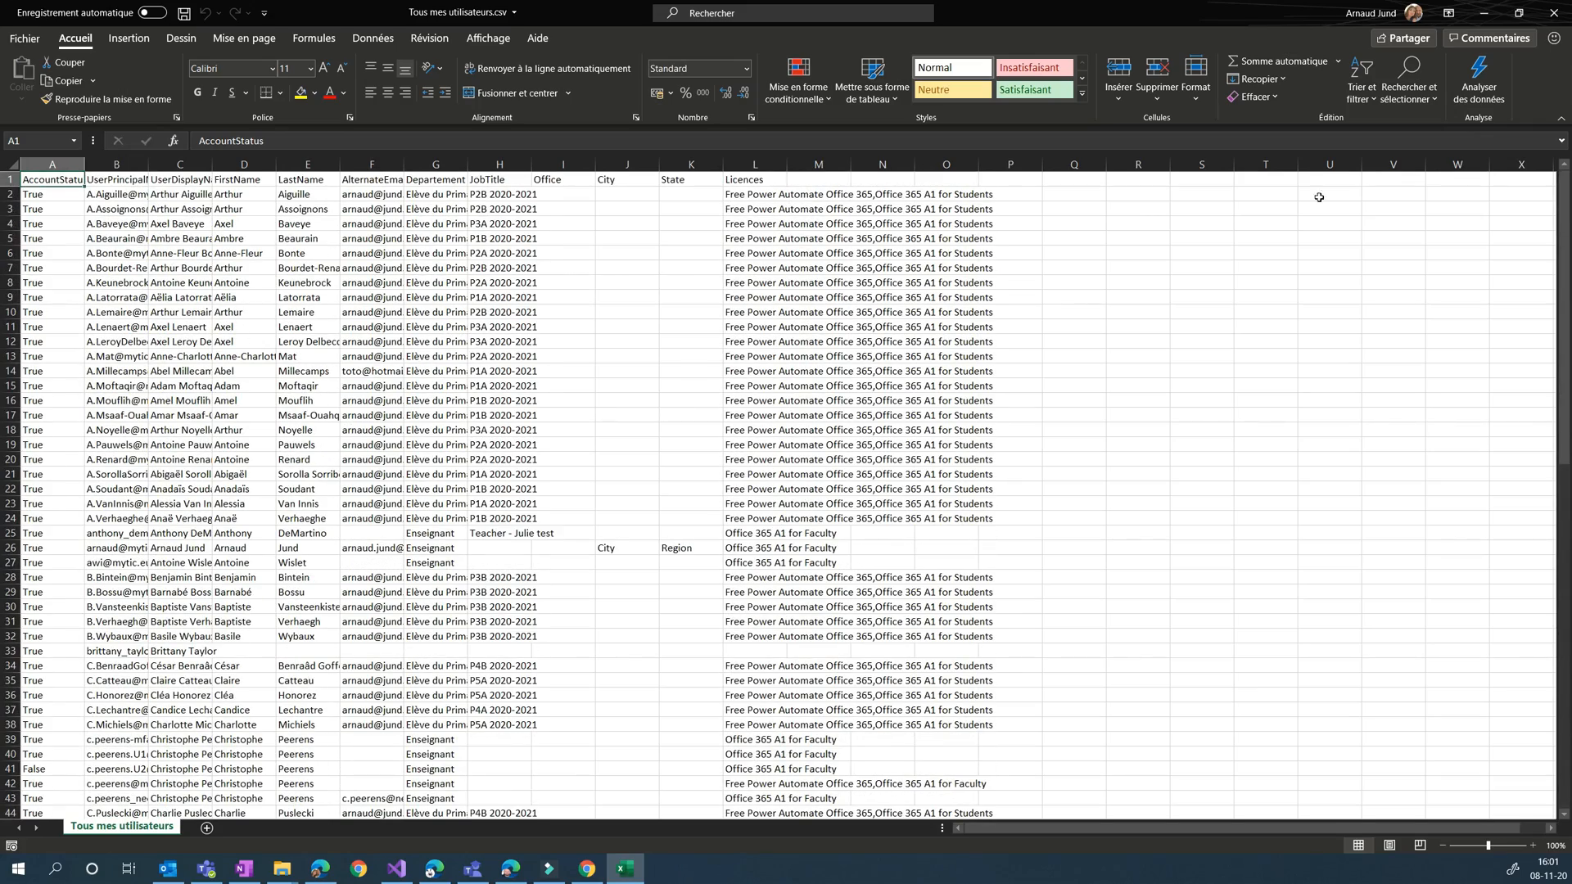
left_click(1553, 13)
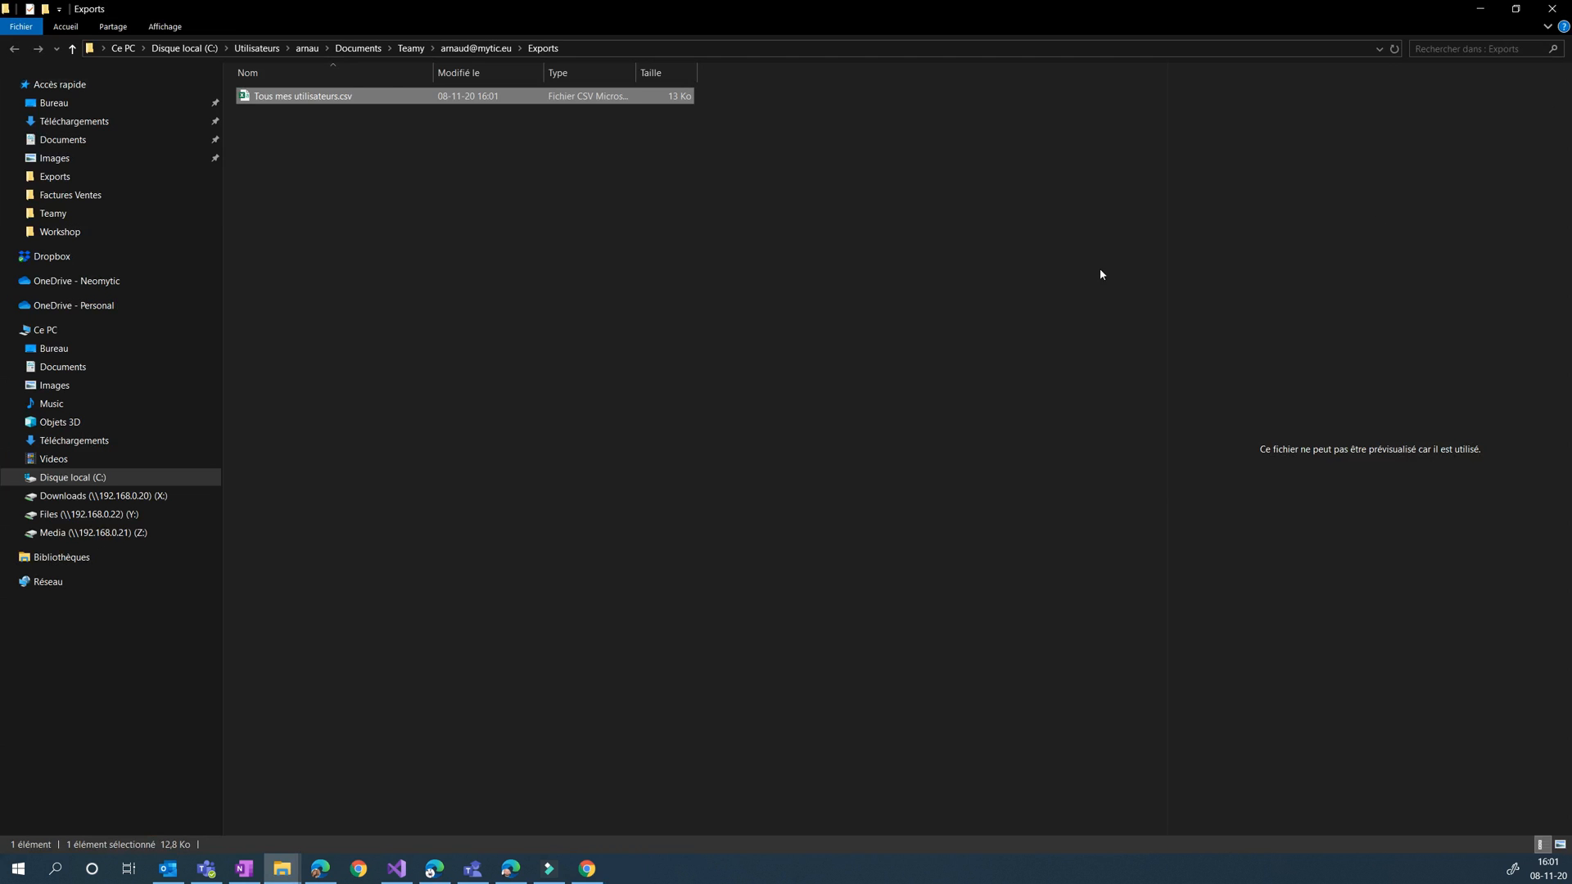
left_click(473, 869)
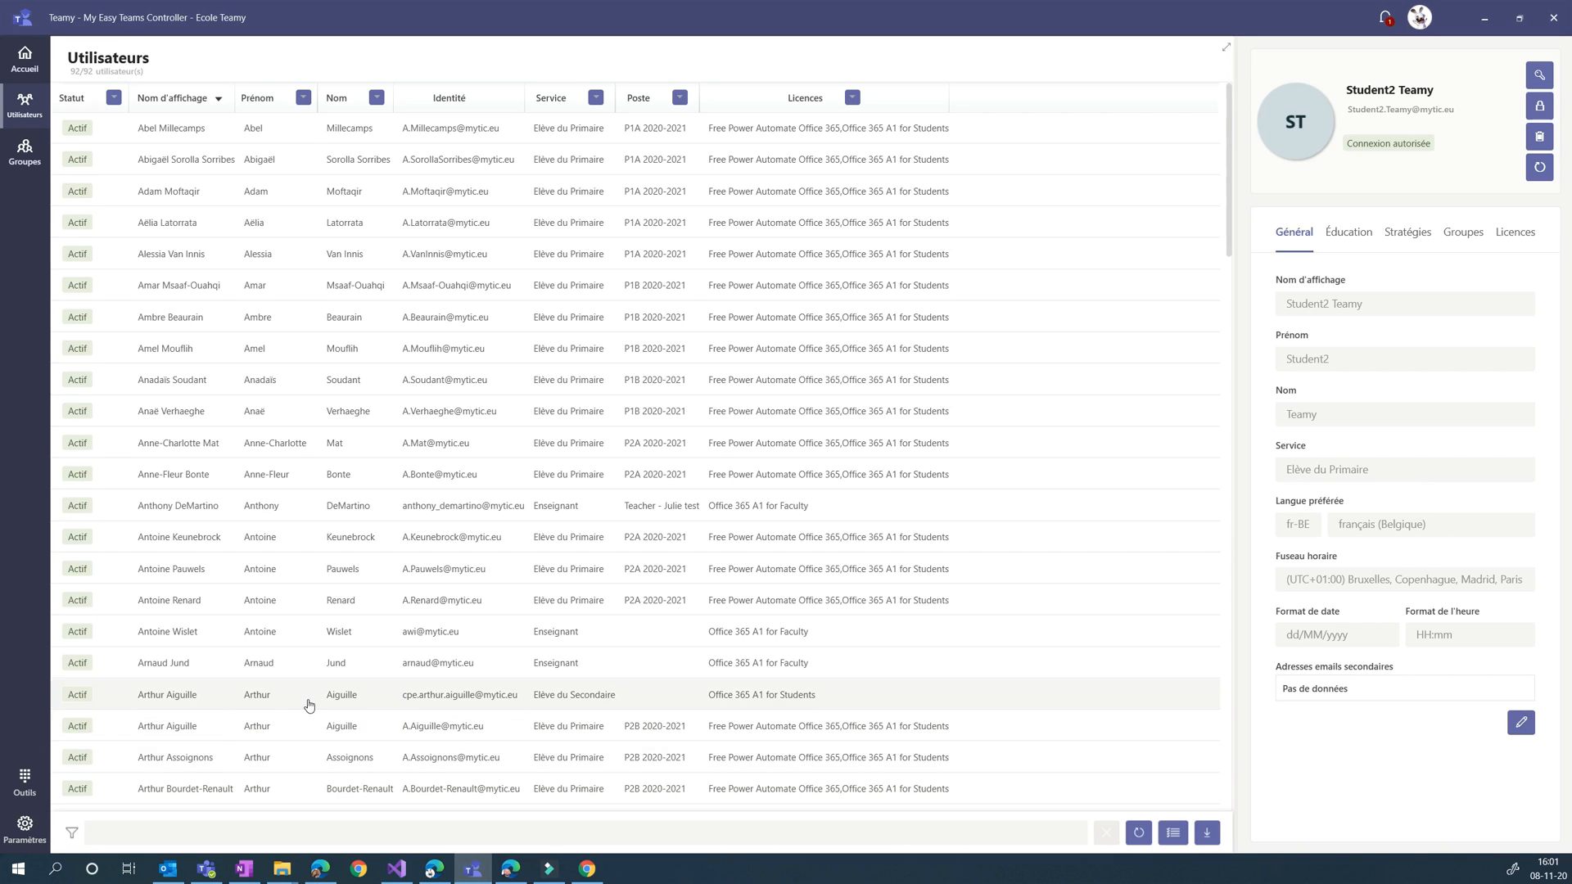
Start the bulk language and region change for users and load "Tous mes utilisateurs.csv" from the Exports folder
left_click(25, 785)
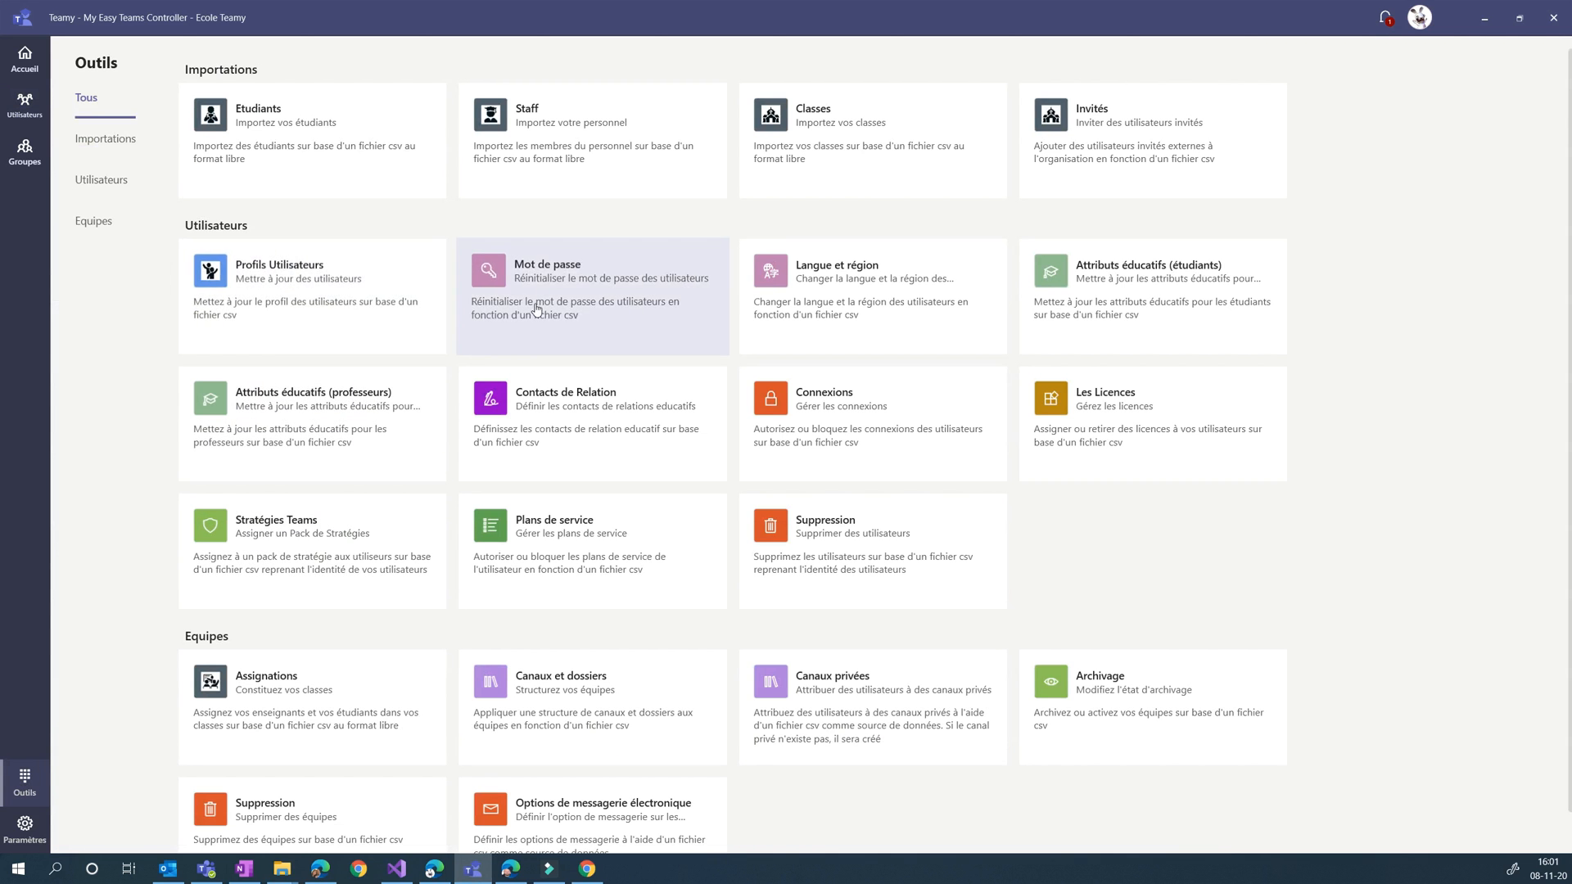
left_click(846, 301)
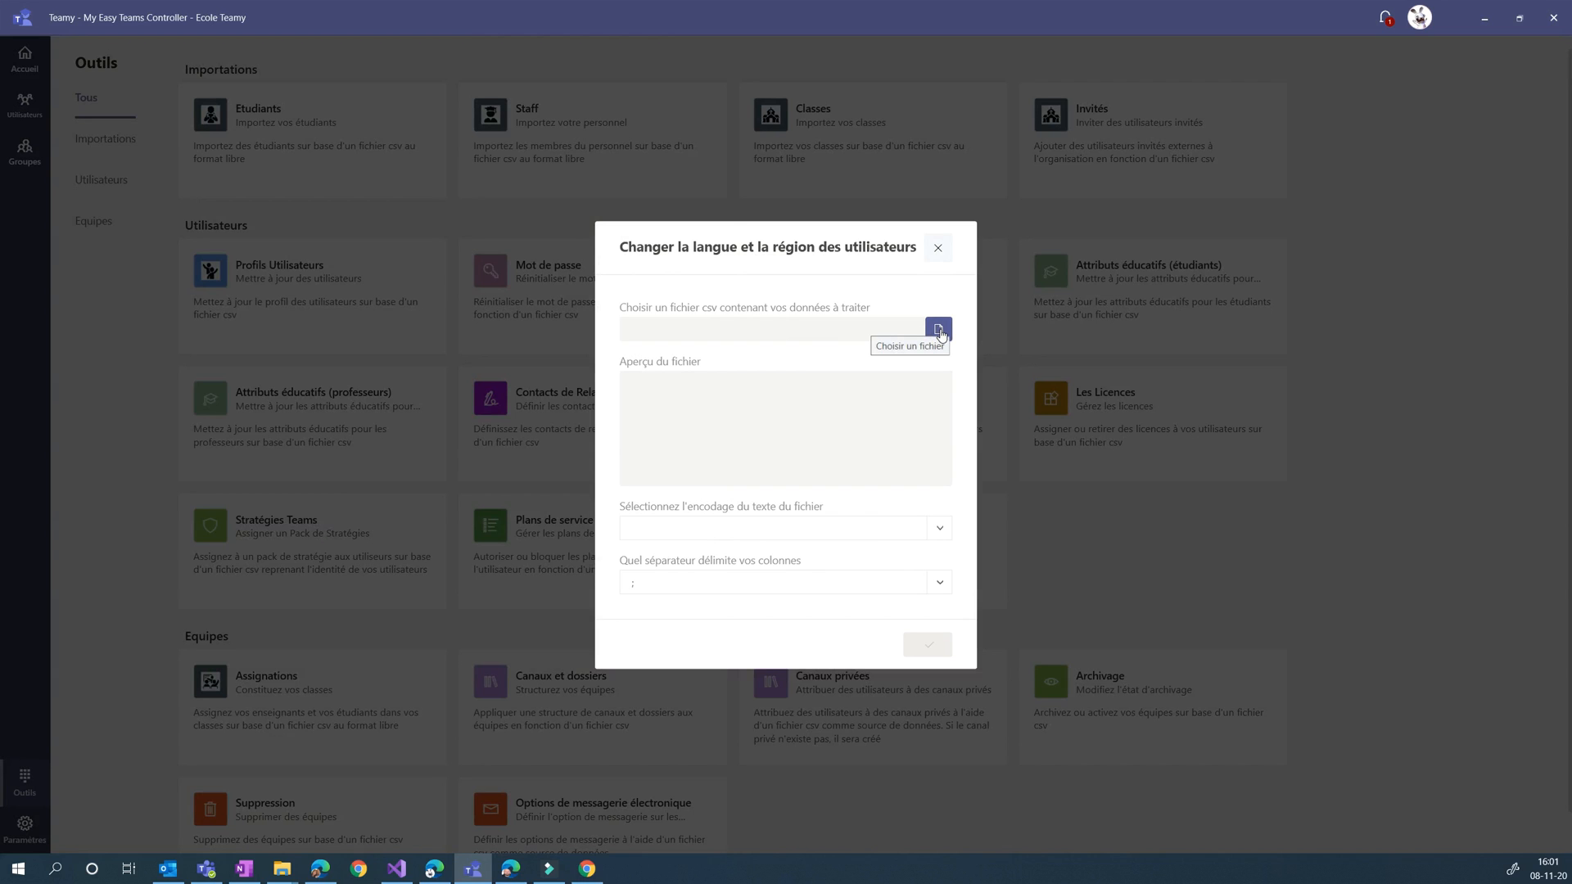
left_click(940, 330)
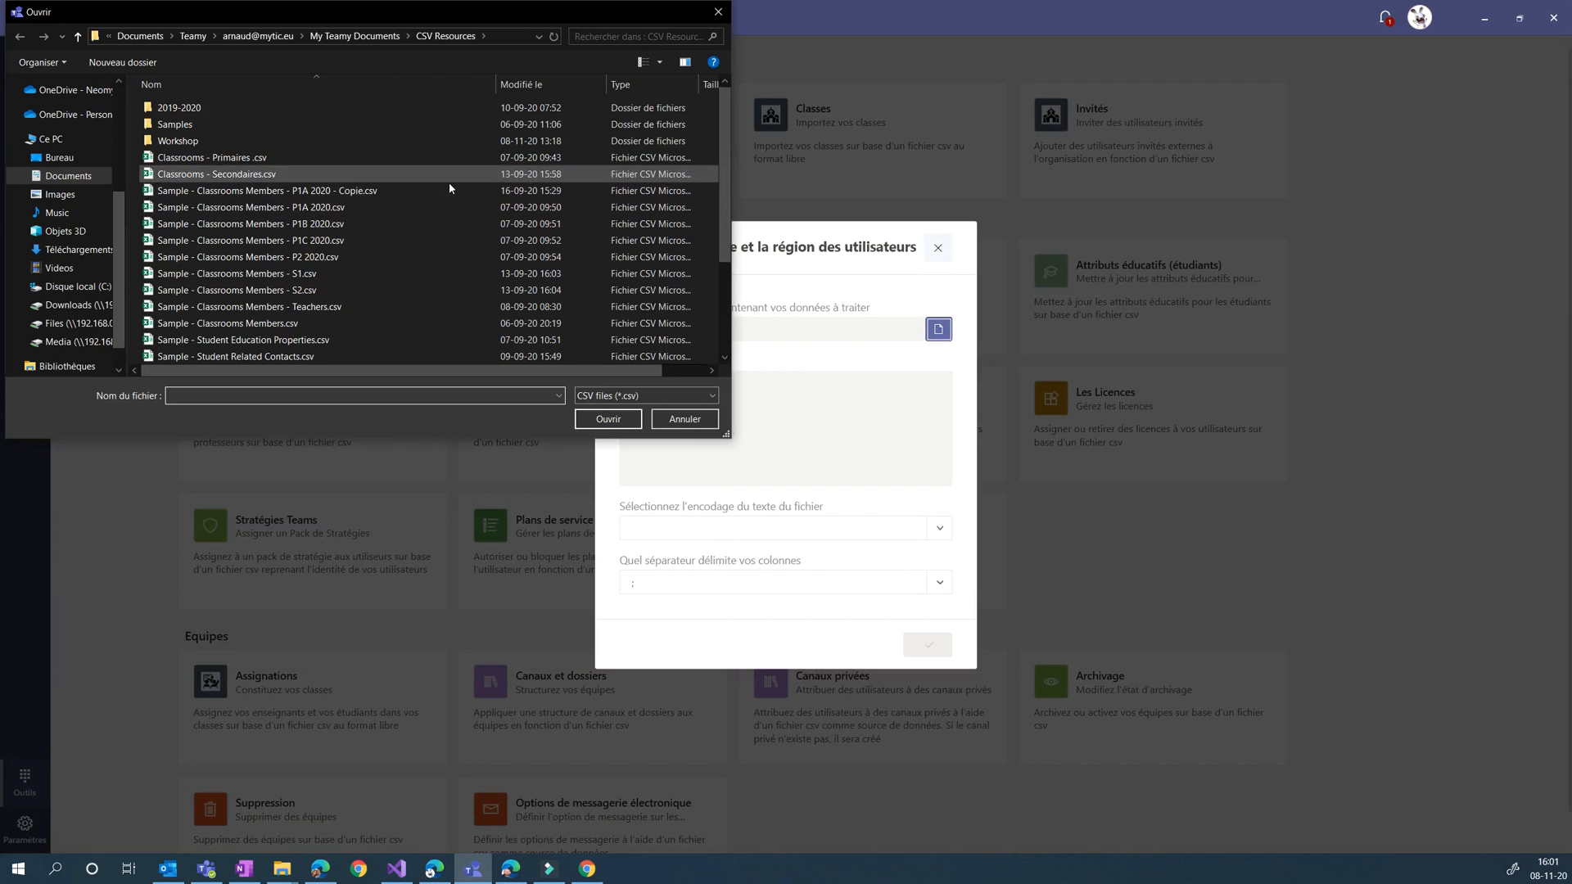
left_click(272, 37)
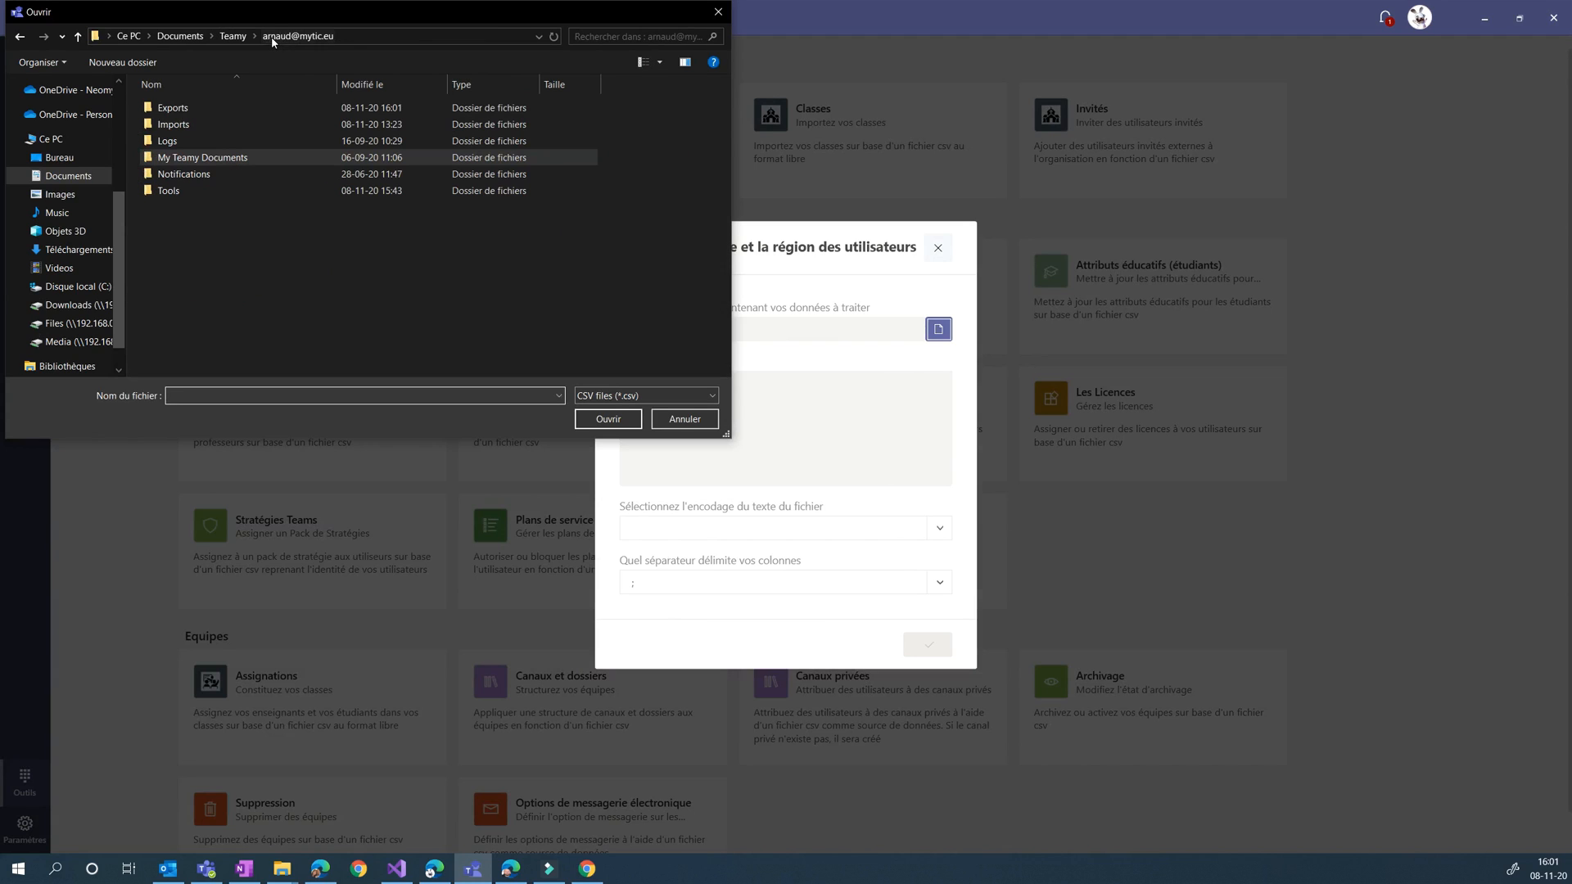
double_click(175, 111)
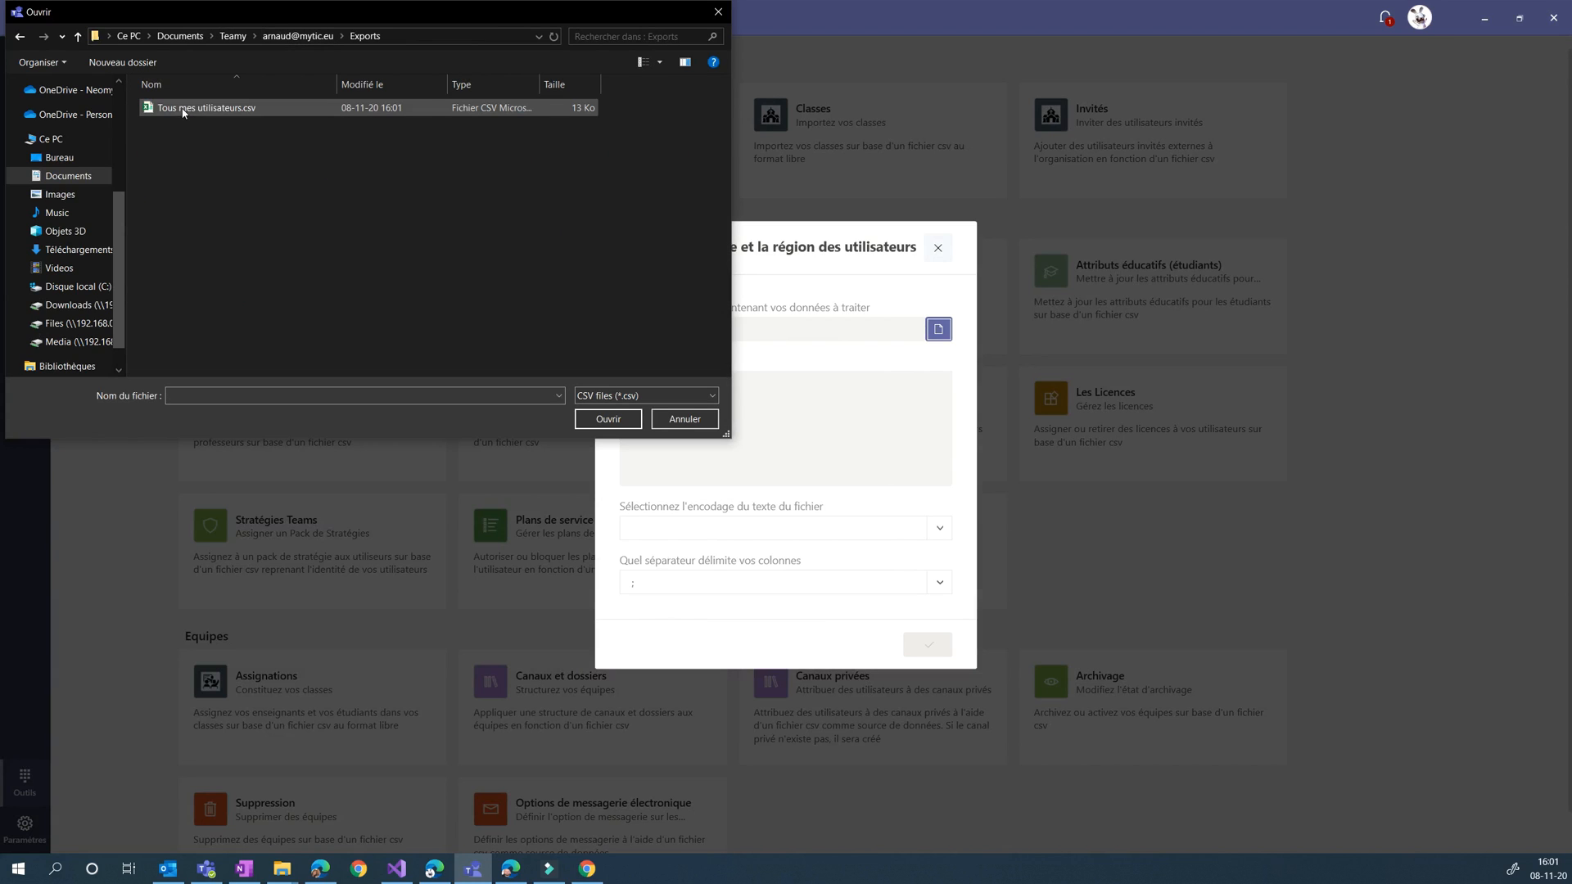
left_click(226, 114)
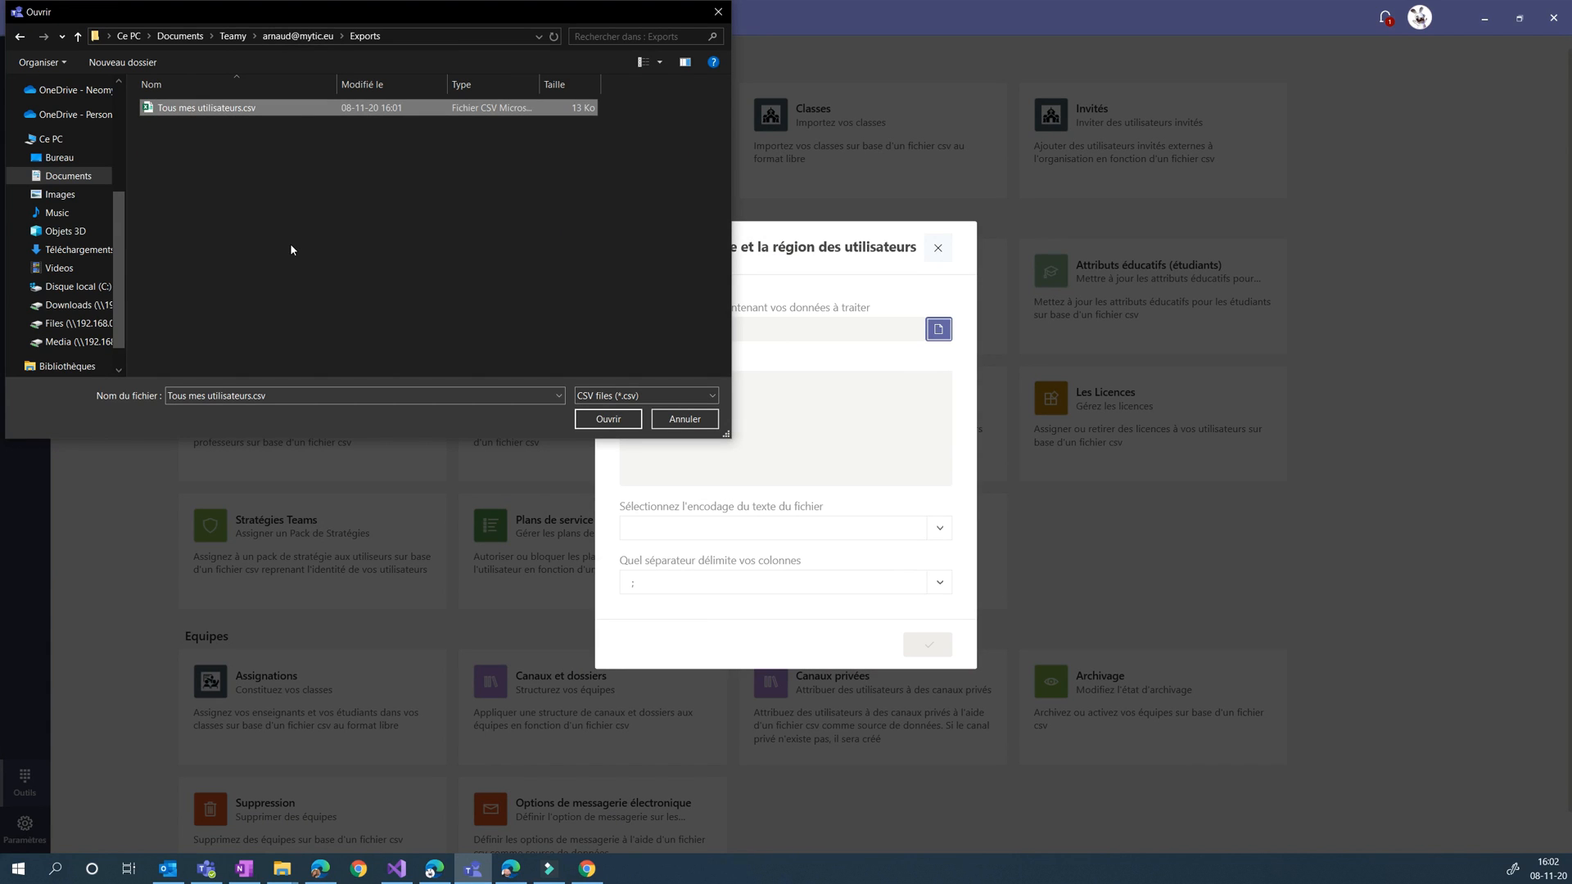
left_click(612, 421)
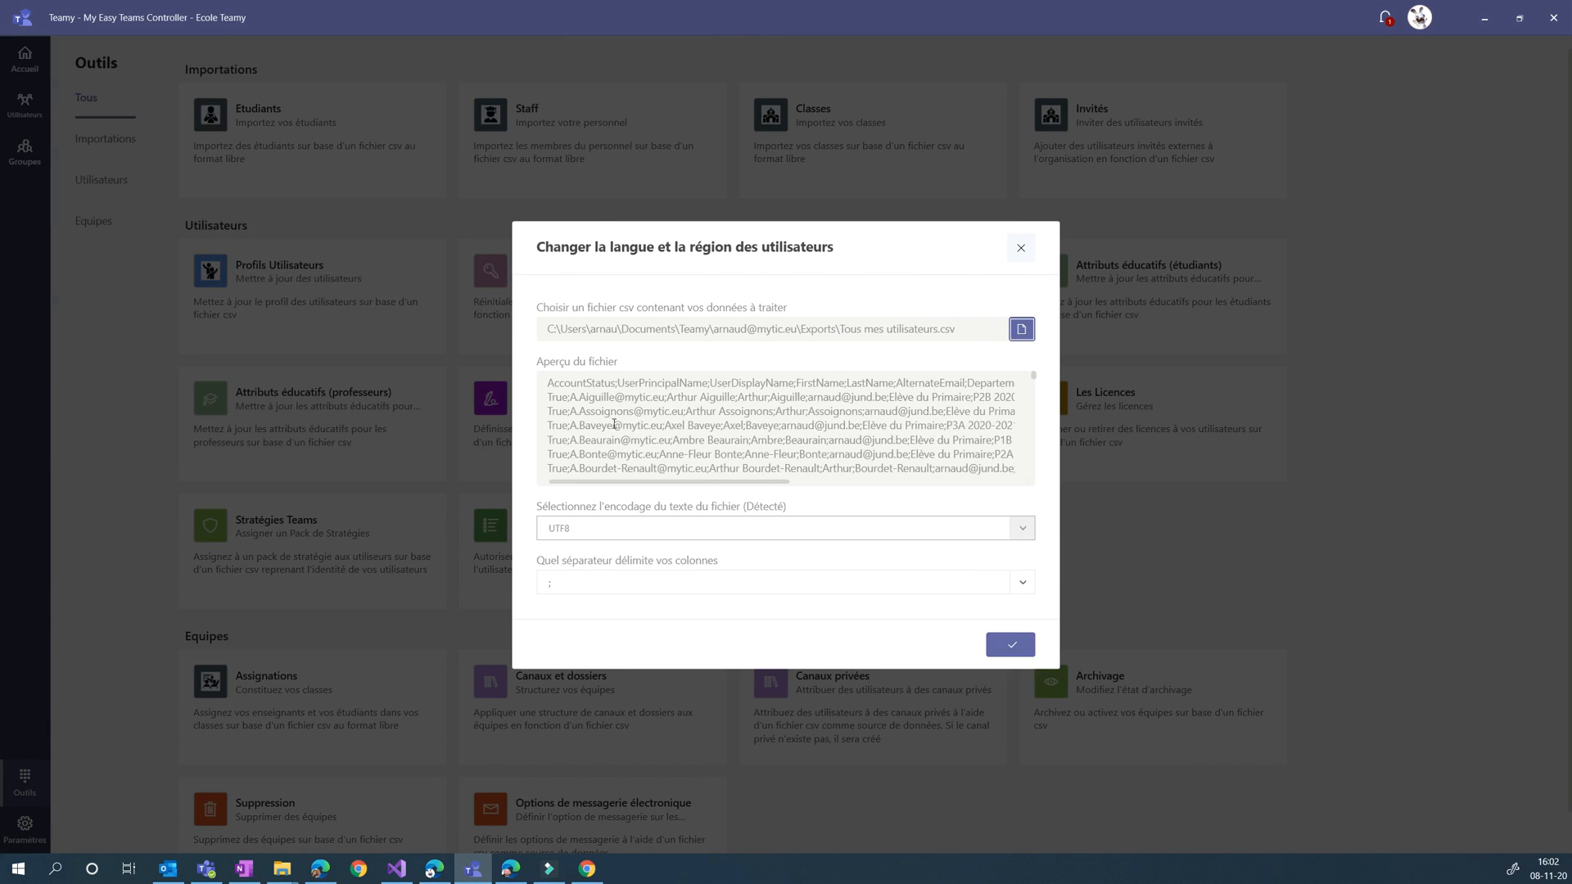
Accept the loaded CSV file and set the users' preferred language to fr-BE français (Belgique)
left_click(1008, 646)
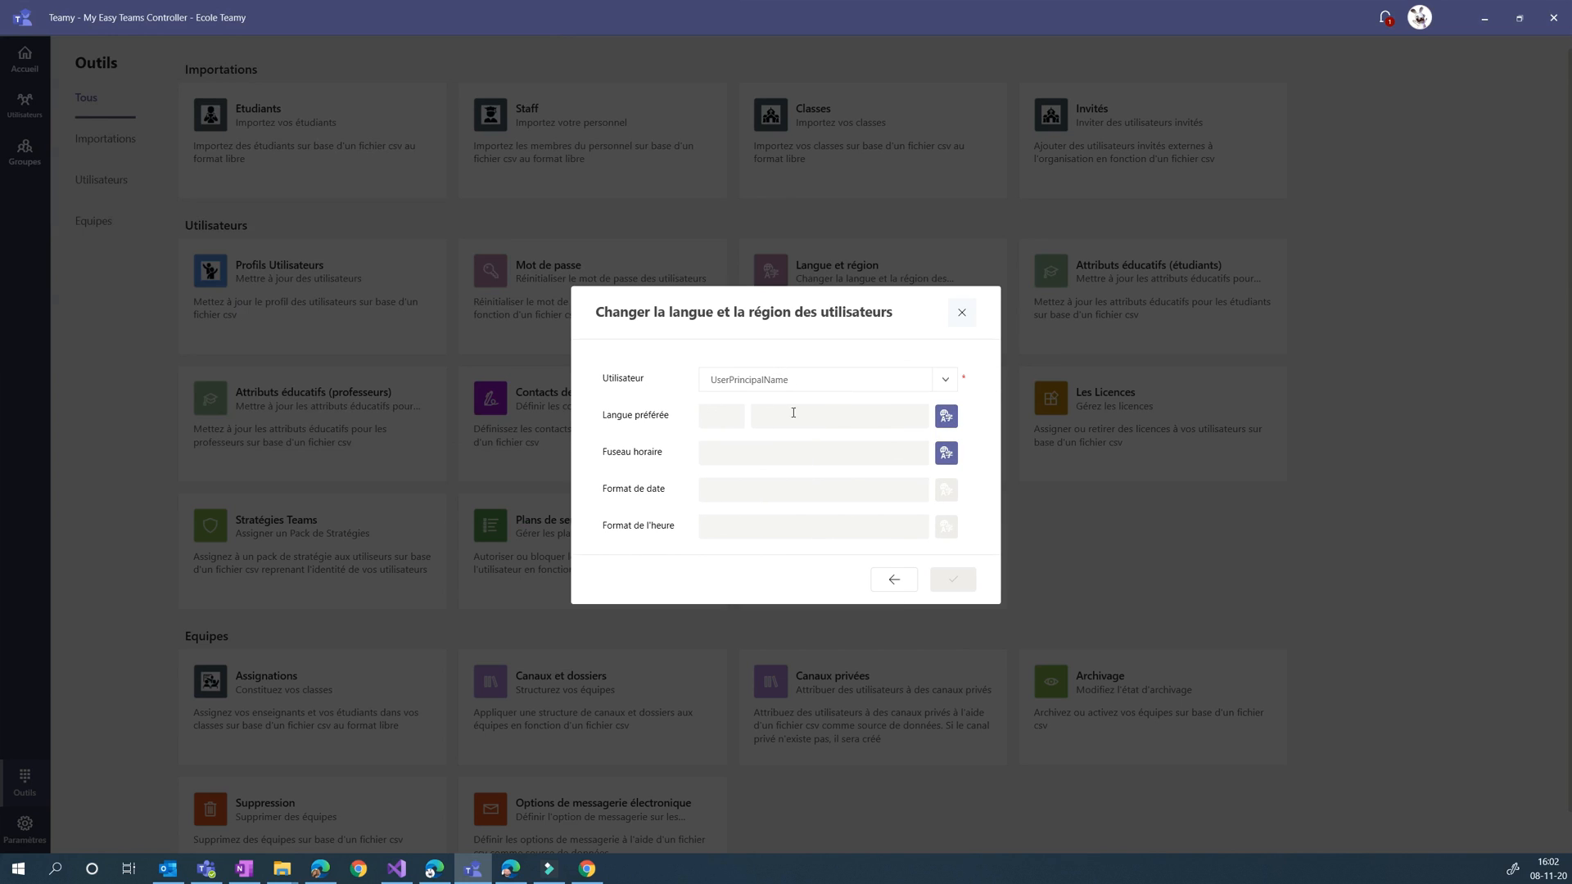
left_click(947, 418)
scroll(892, 646, "down", 3)
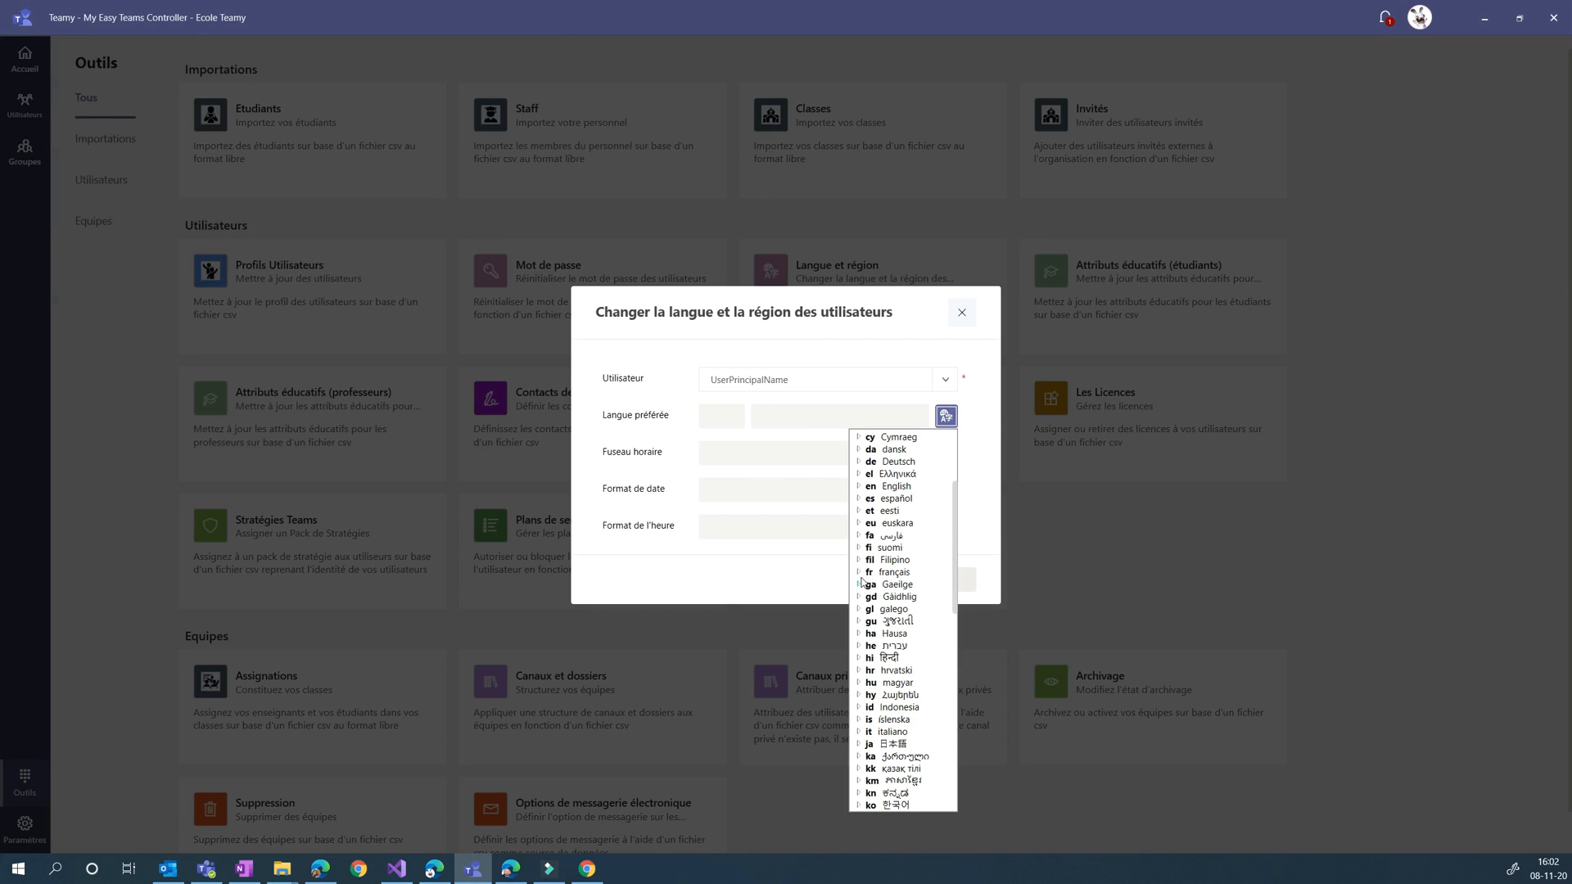
left_click(859, 572)
left_click(830, 597)
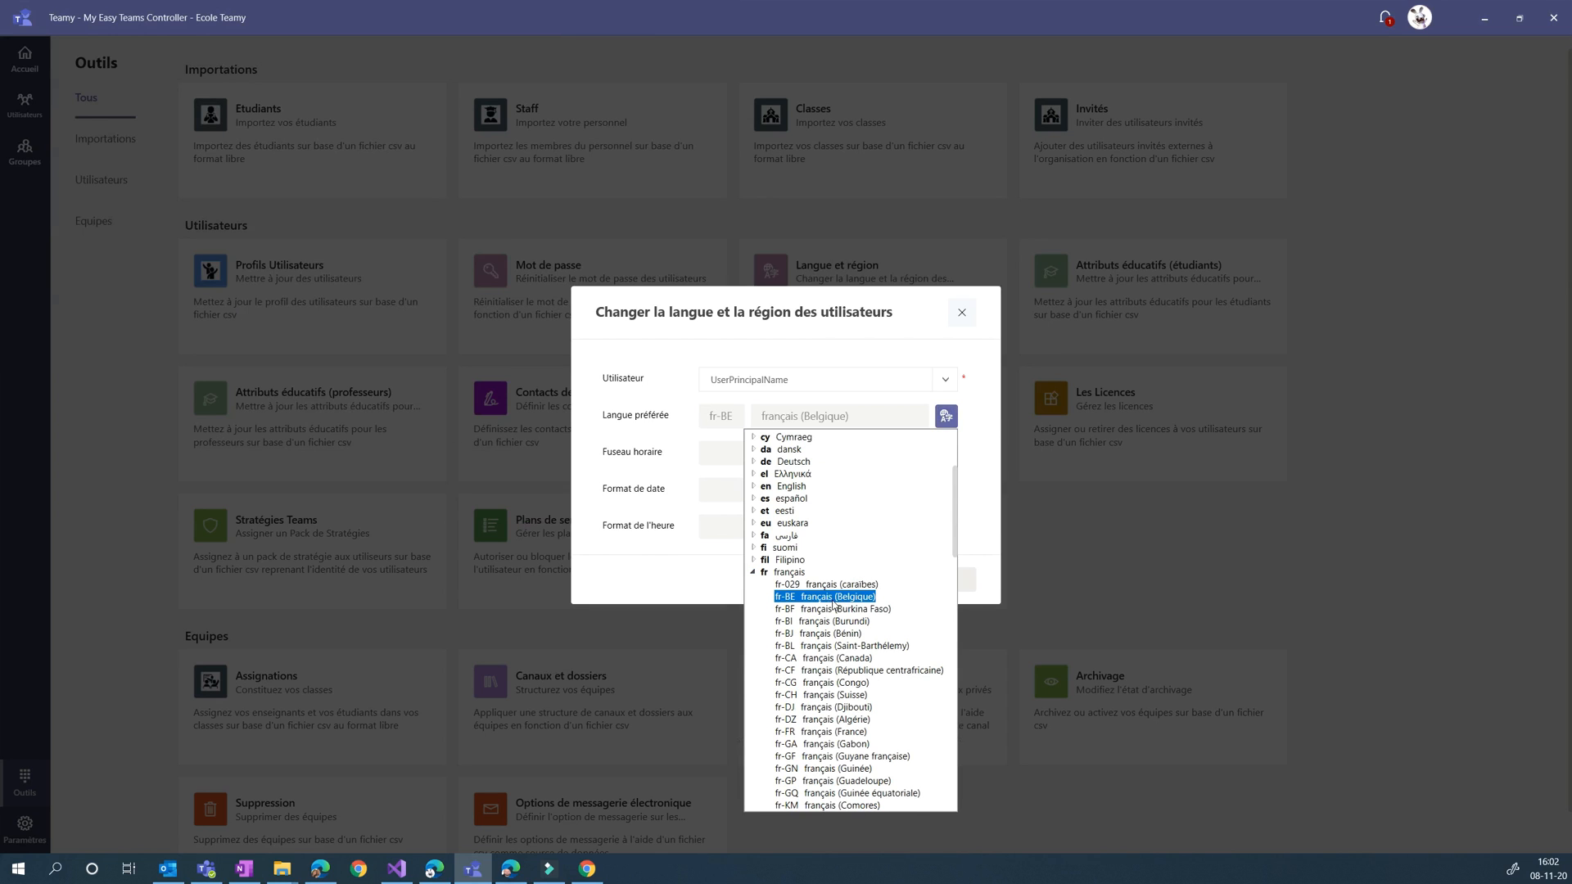
left_click(825, 599)
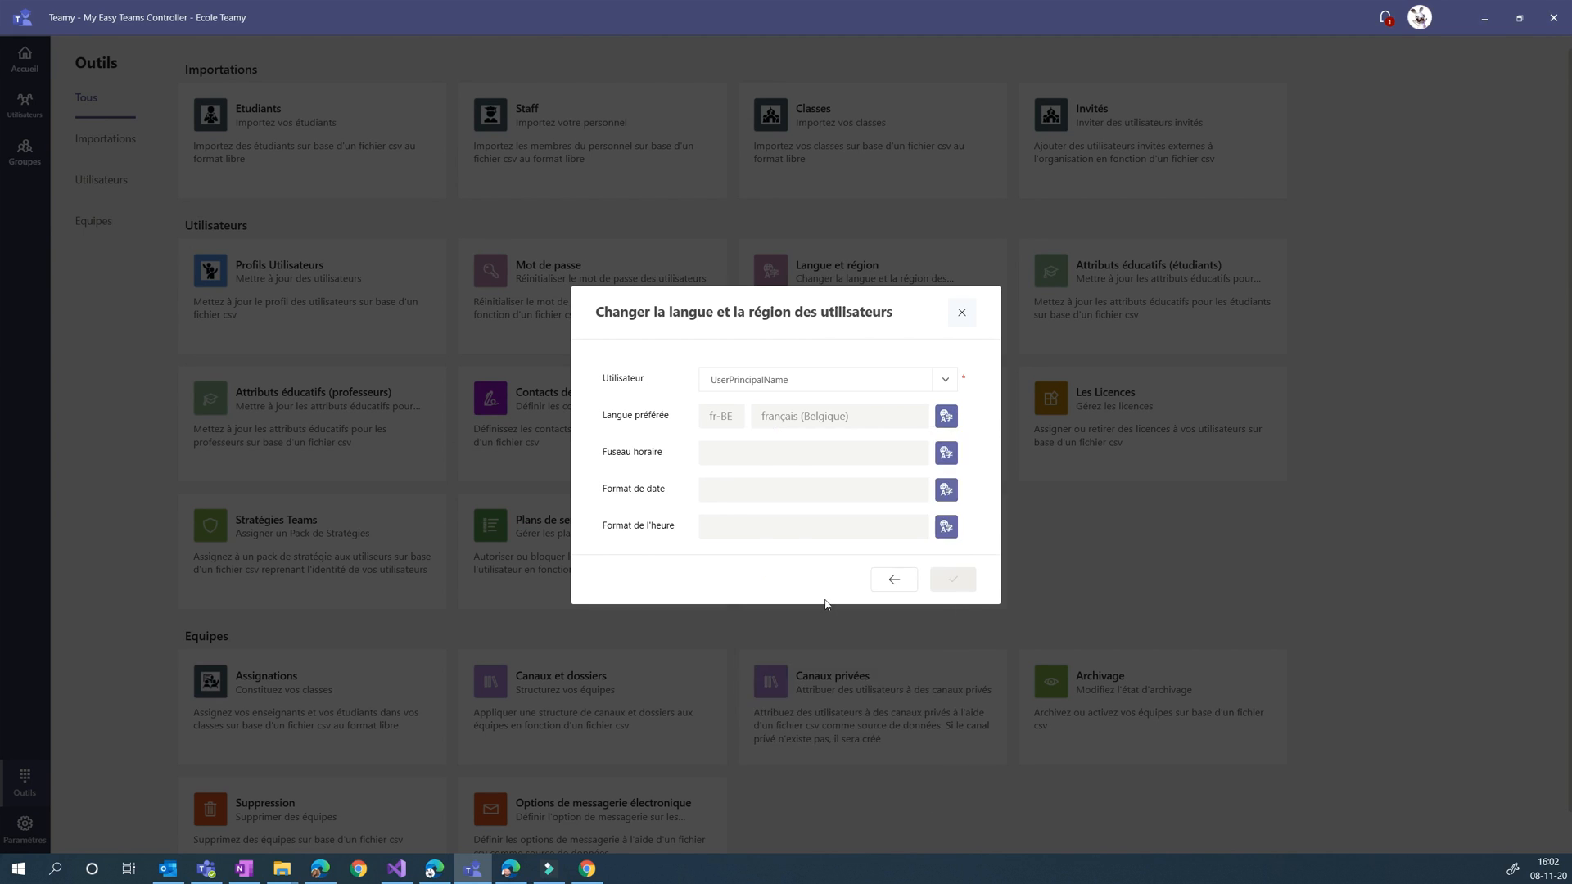
Set the users' time zone to (UTC+01:00) Bruxelles, Copenhague, Madrid, Paris
left_click(947, 456)
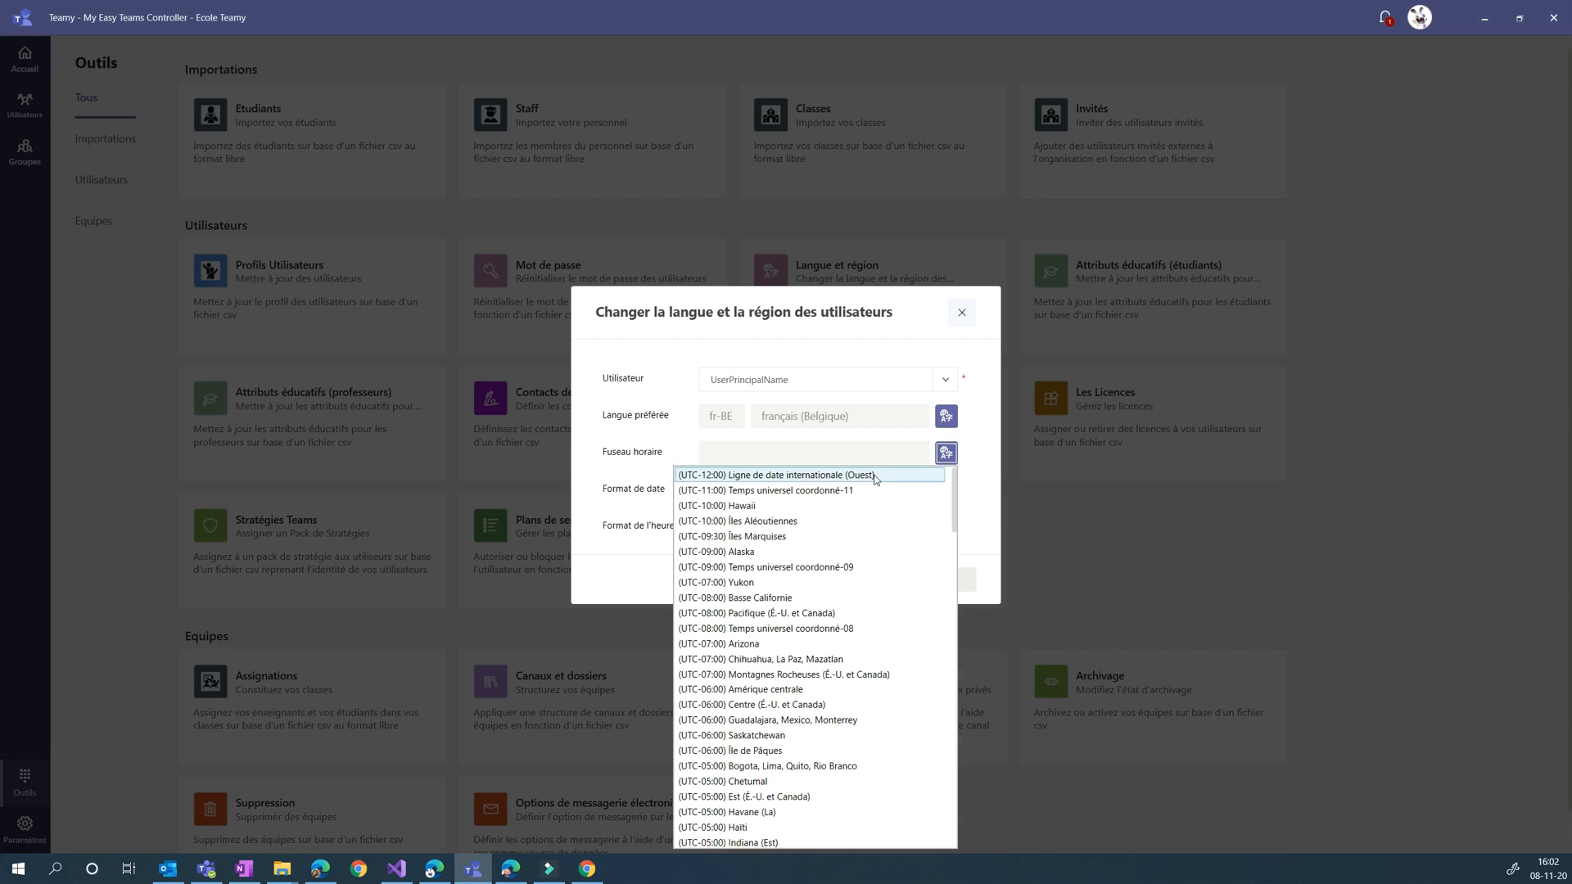
scroll(773, 681, "down", 5)
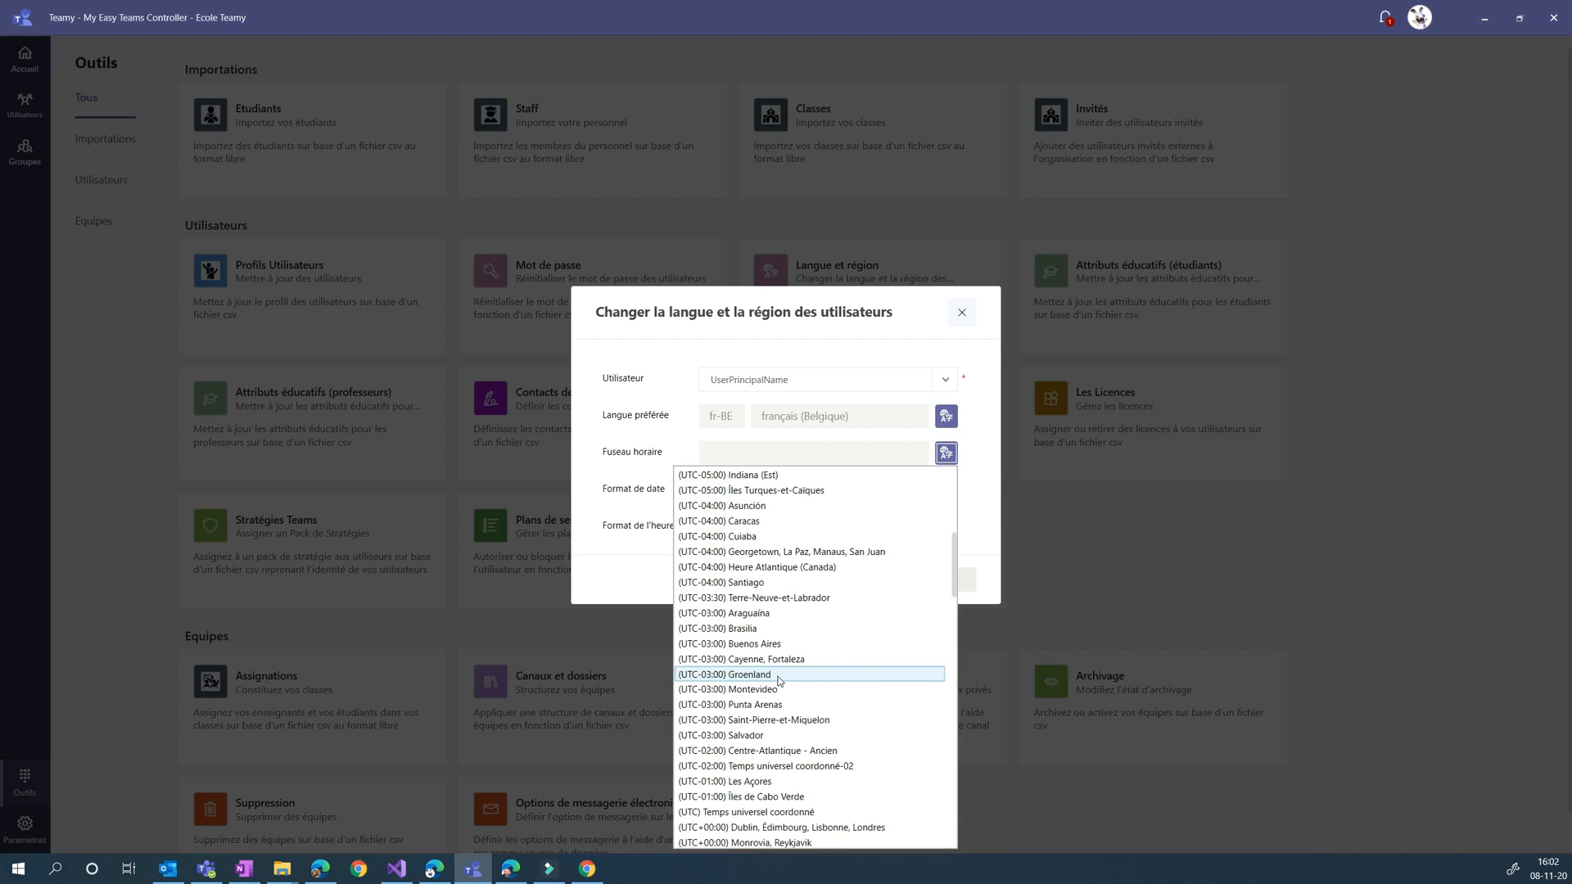
scroll(776, 684, "down", 1)
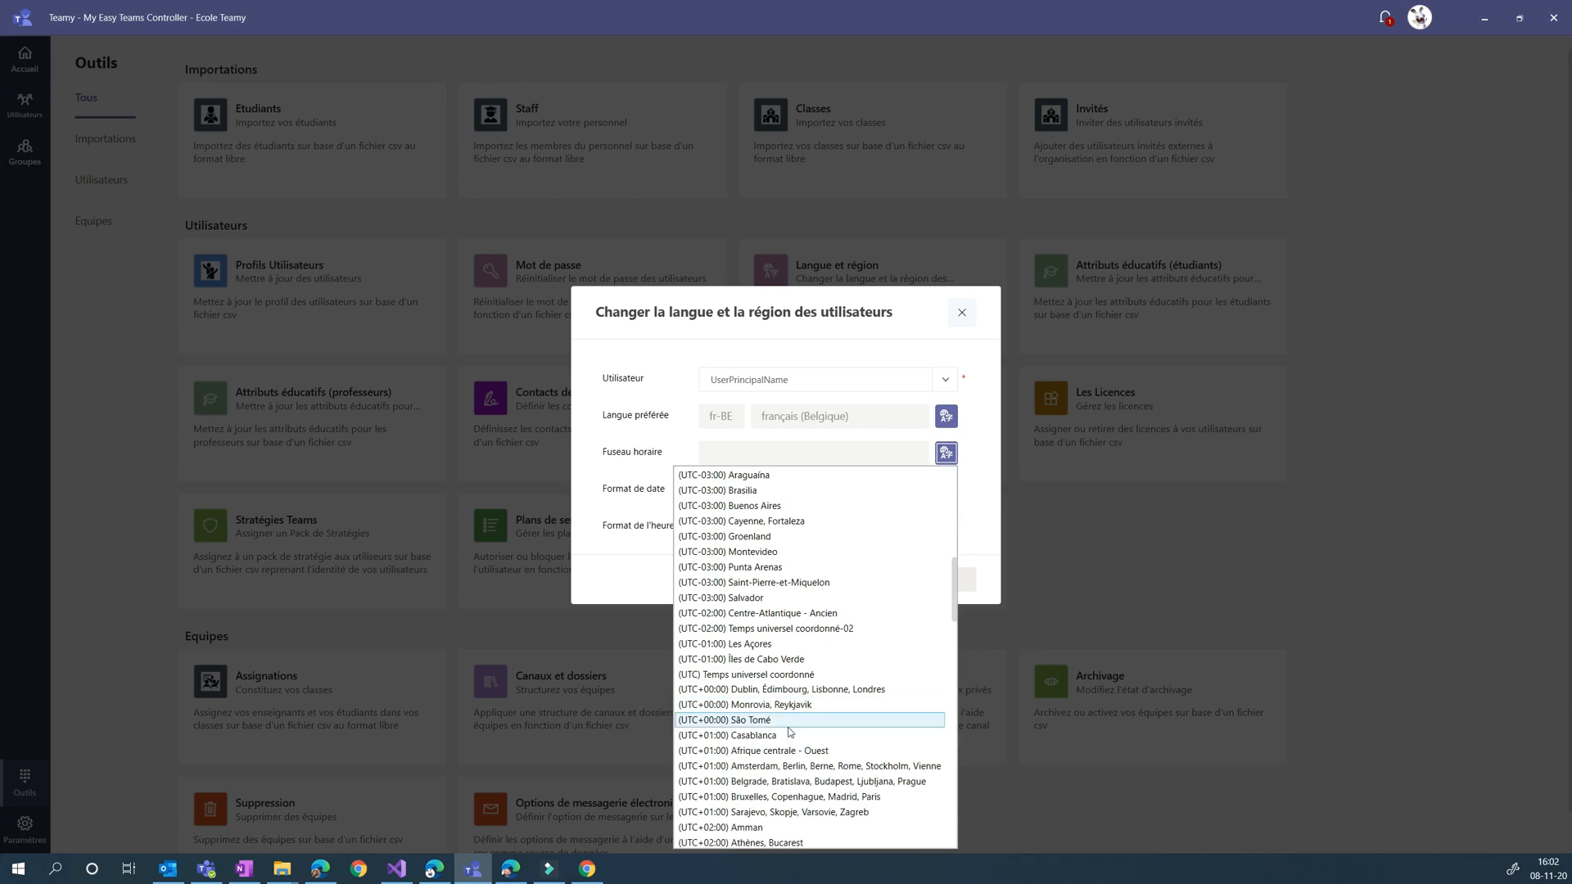
left_click(751, 798)
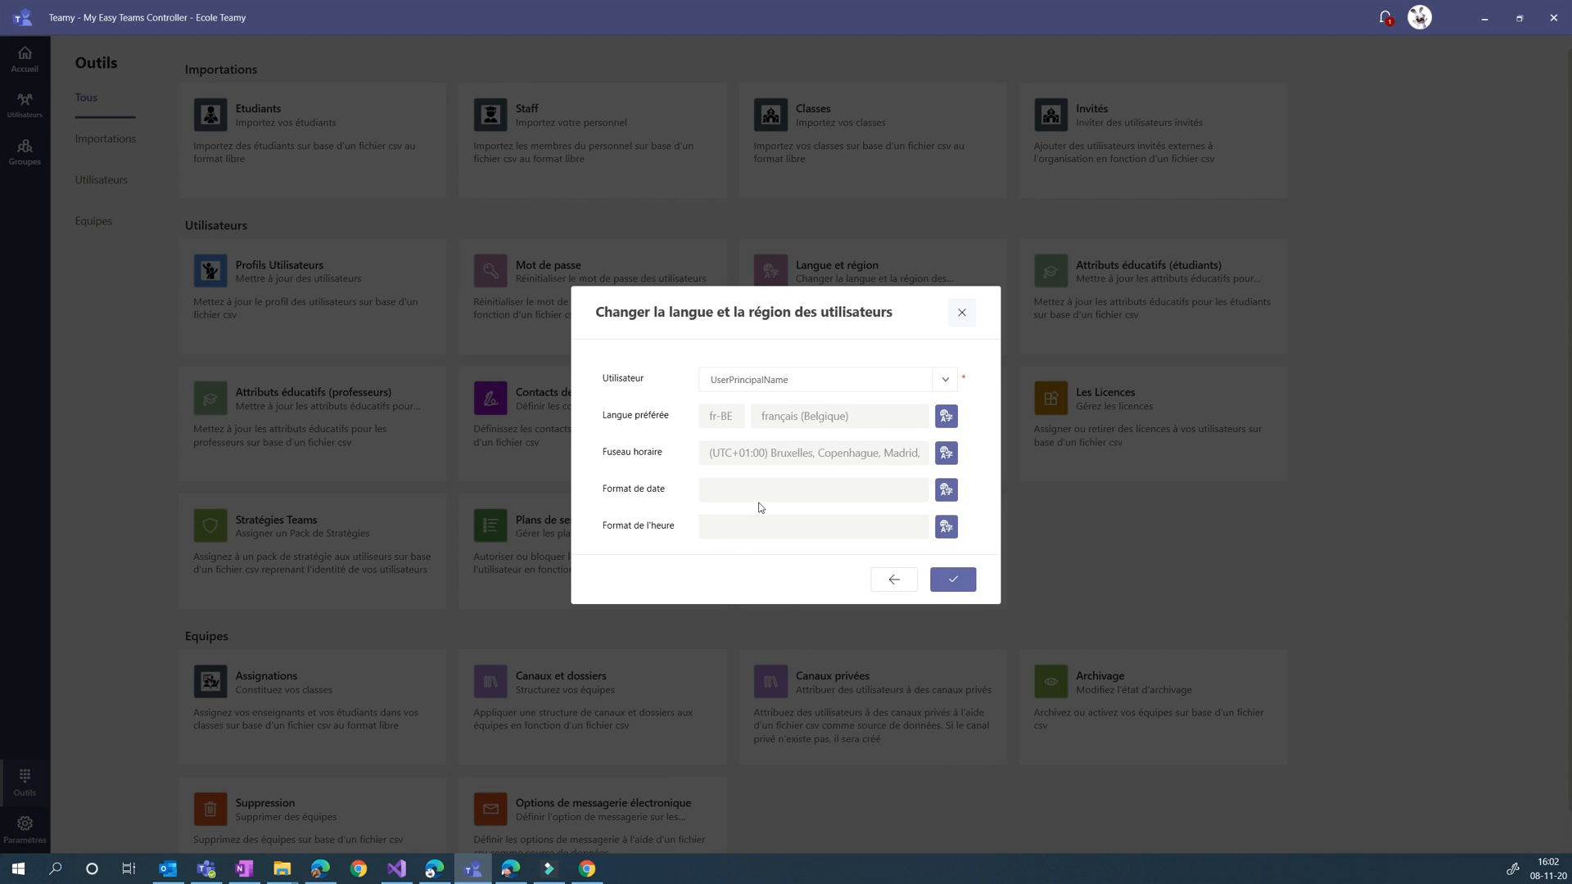
Set the date format to dd/MM/yyyy and the time format to HH:mm
left_click(945, 491)
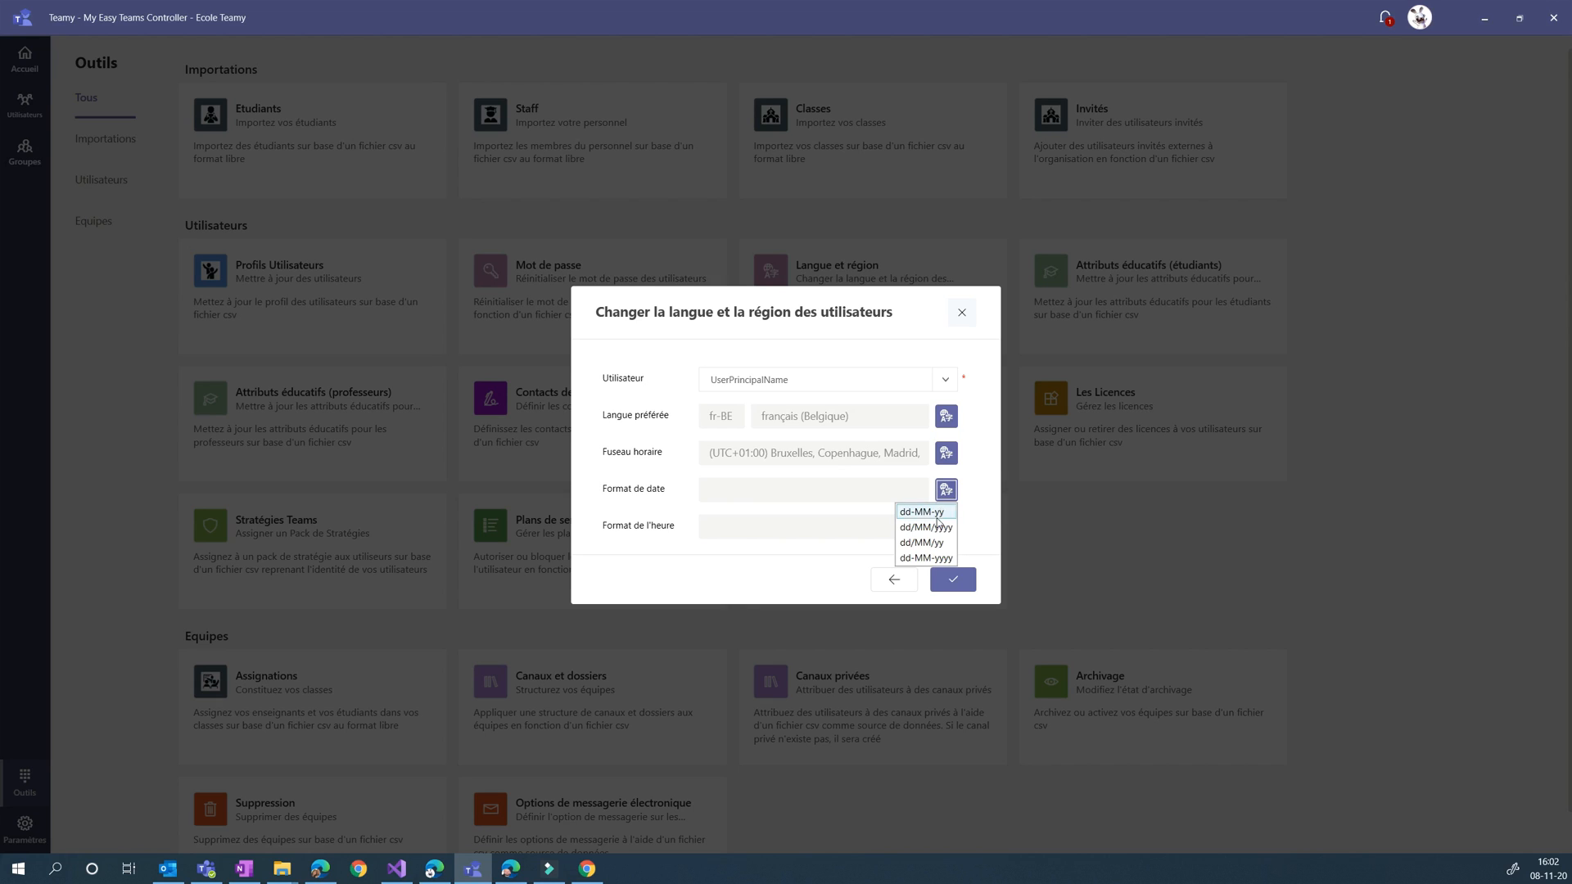
left_click(925, 536)
left_click(945, 527)
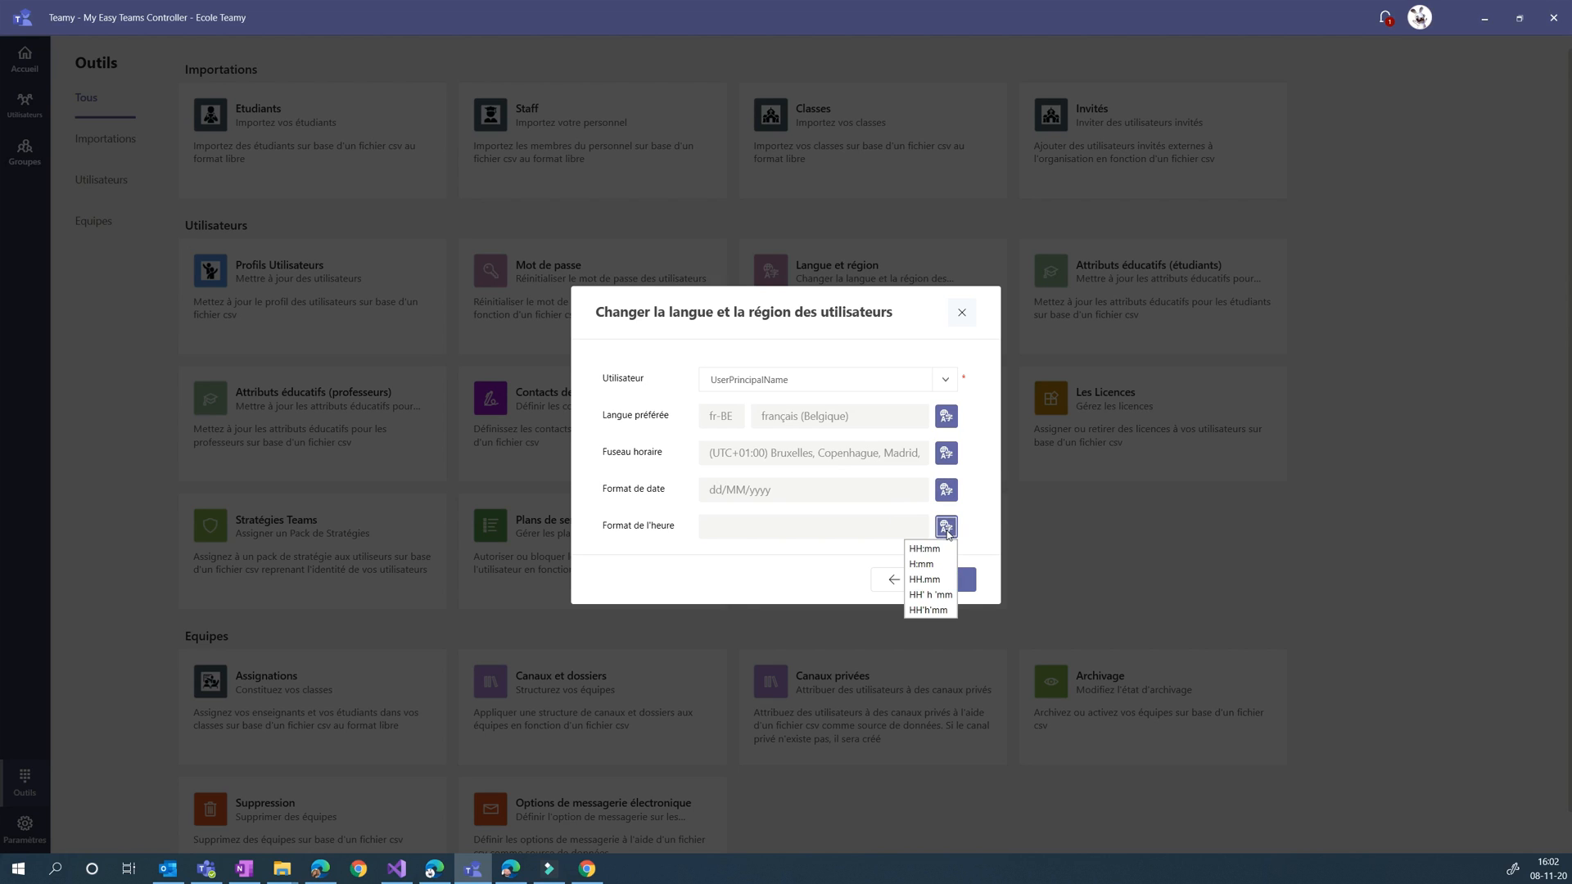
left_click(931, 547)
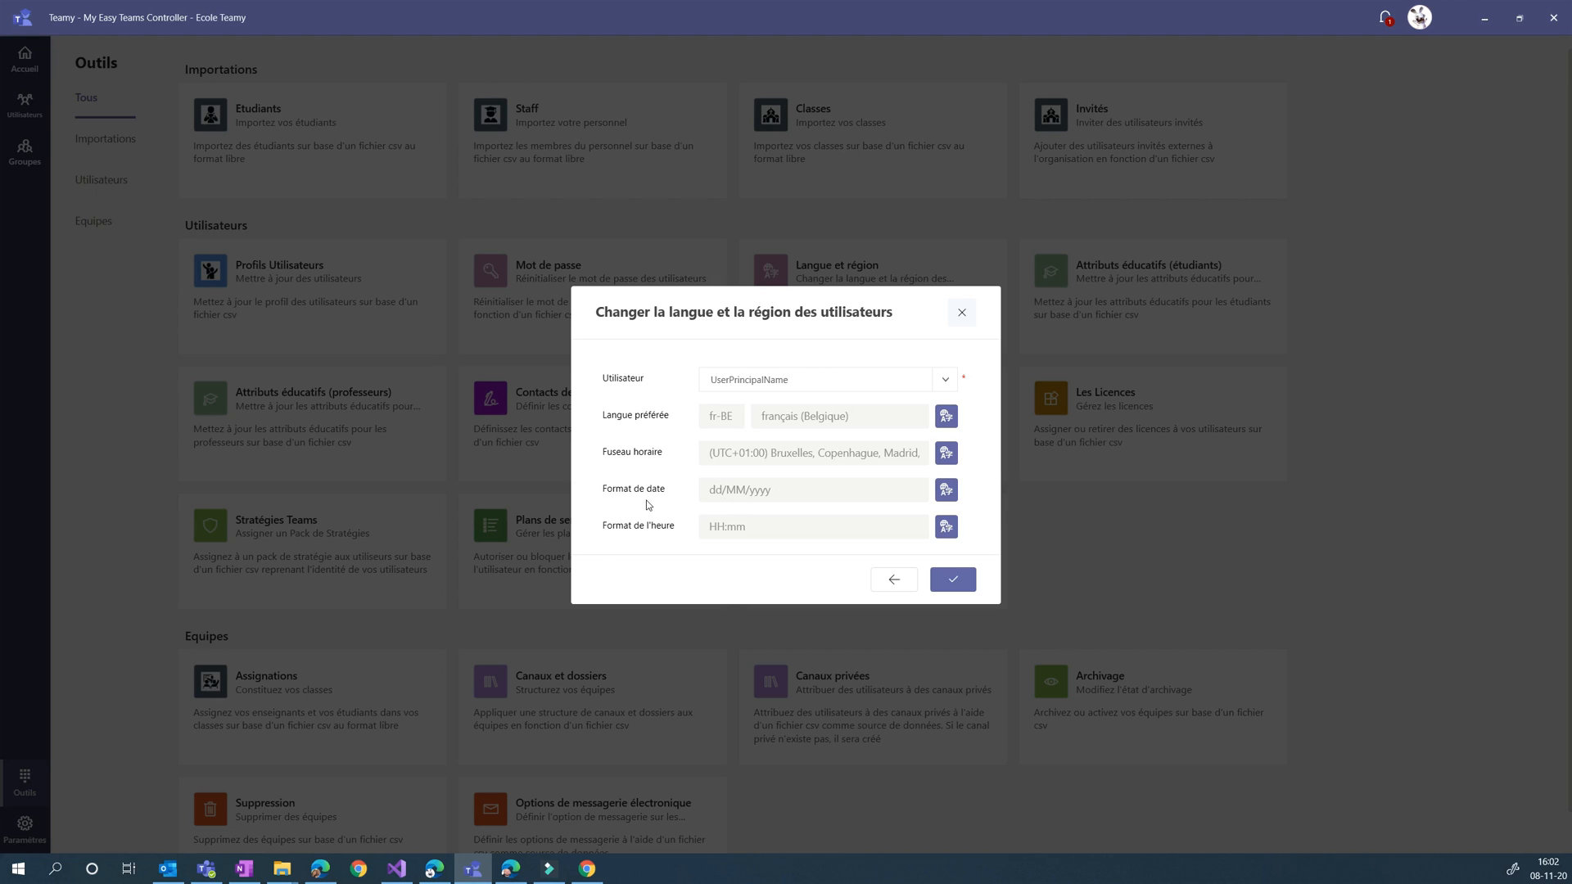
Verify the file with these regional settings, launch the bulk language and region update and close its dialog
left_click(952, 579)
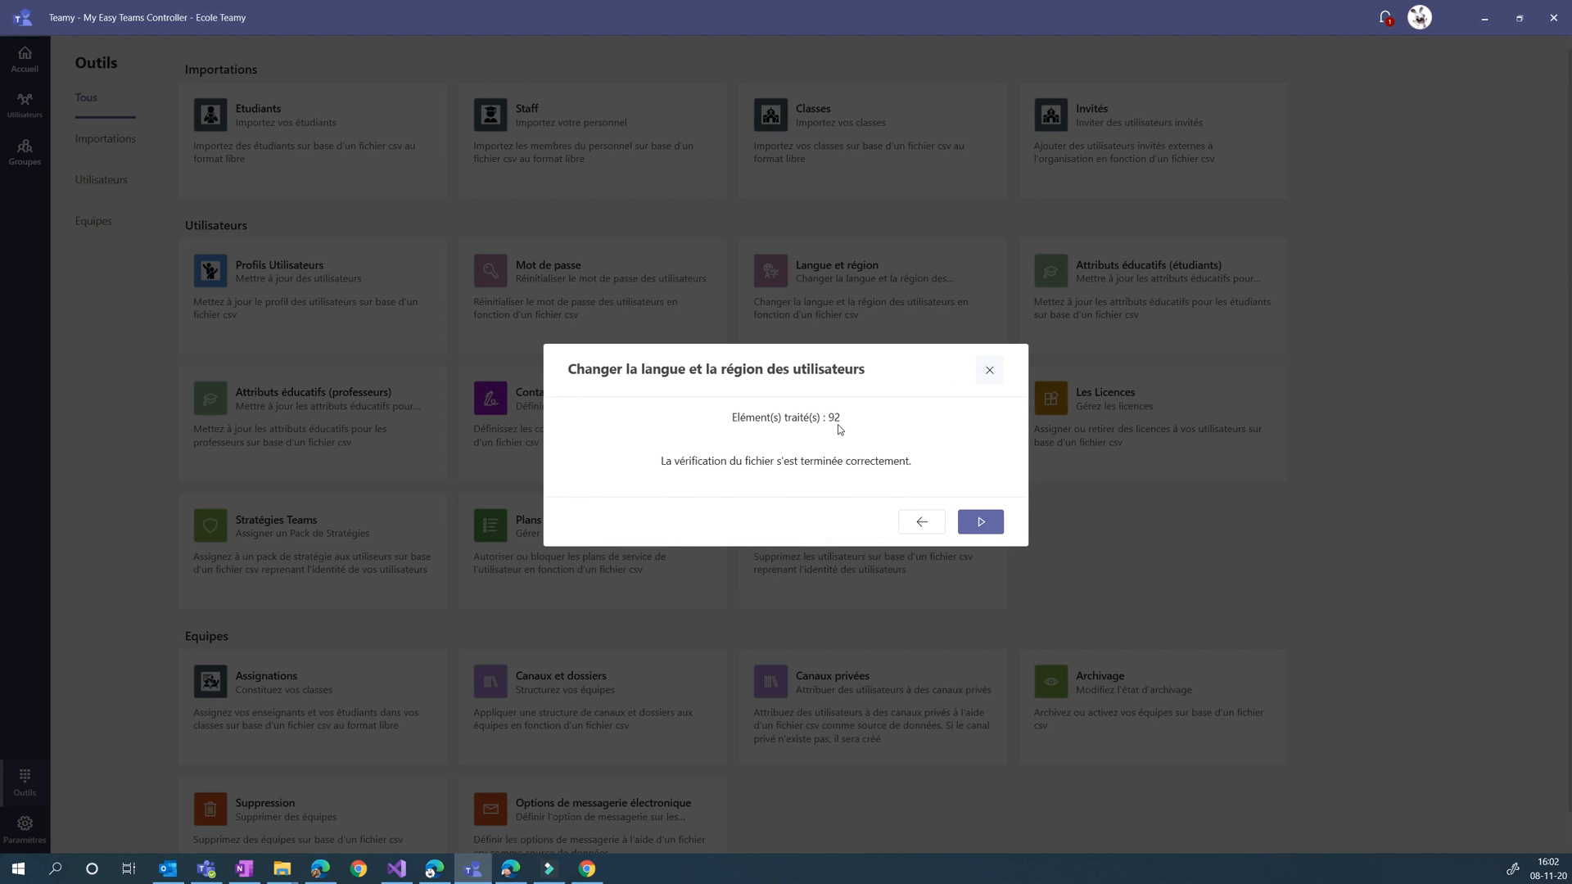
left_click(982, 523)
left_click(989, 368)
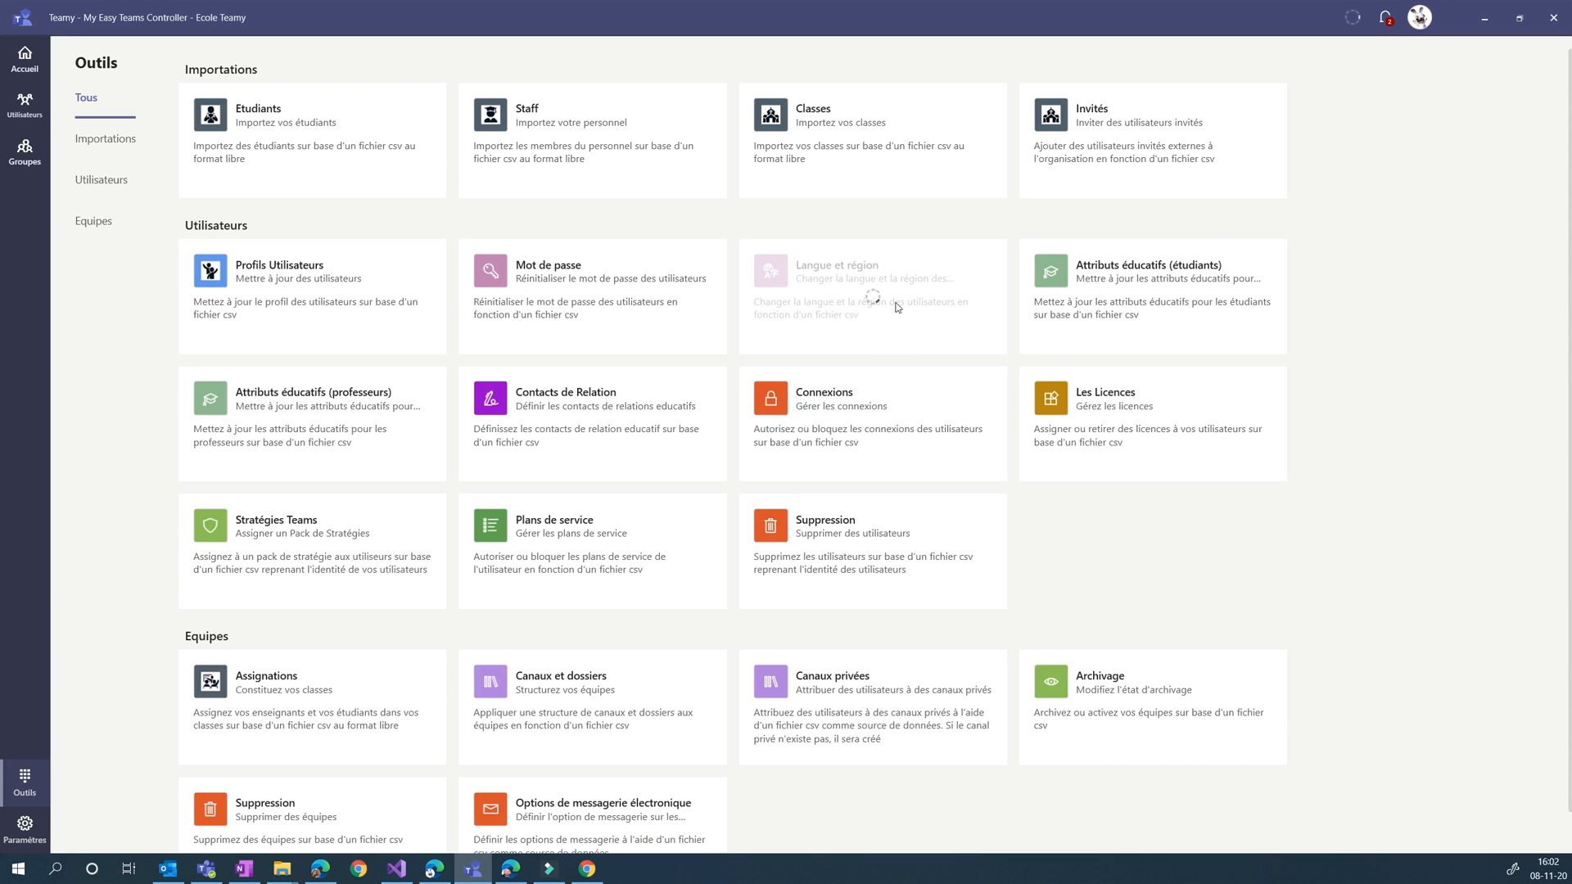
Open the notifications to follow the update's progress and dismiss the two completed older notifications
left_click(1385, 23)
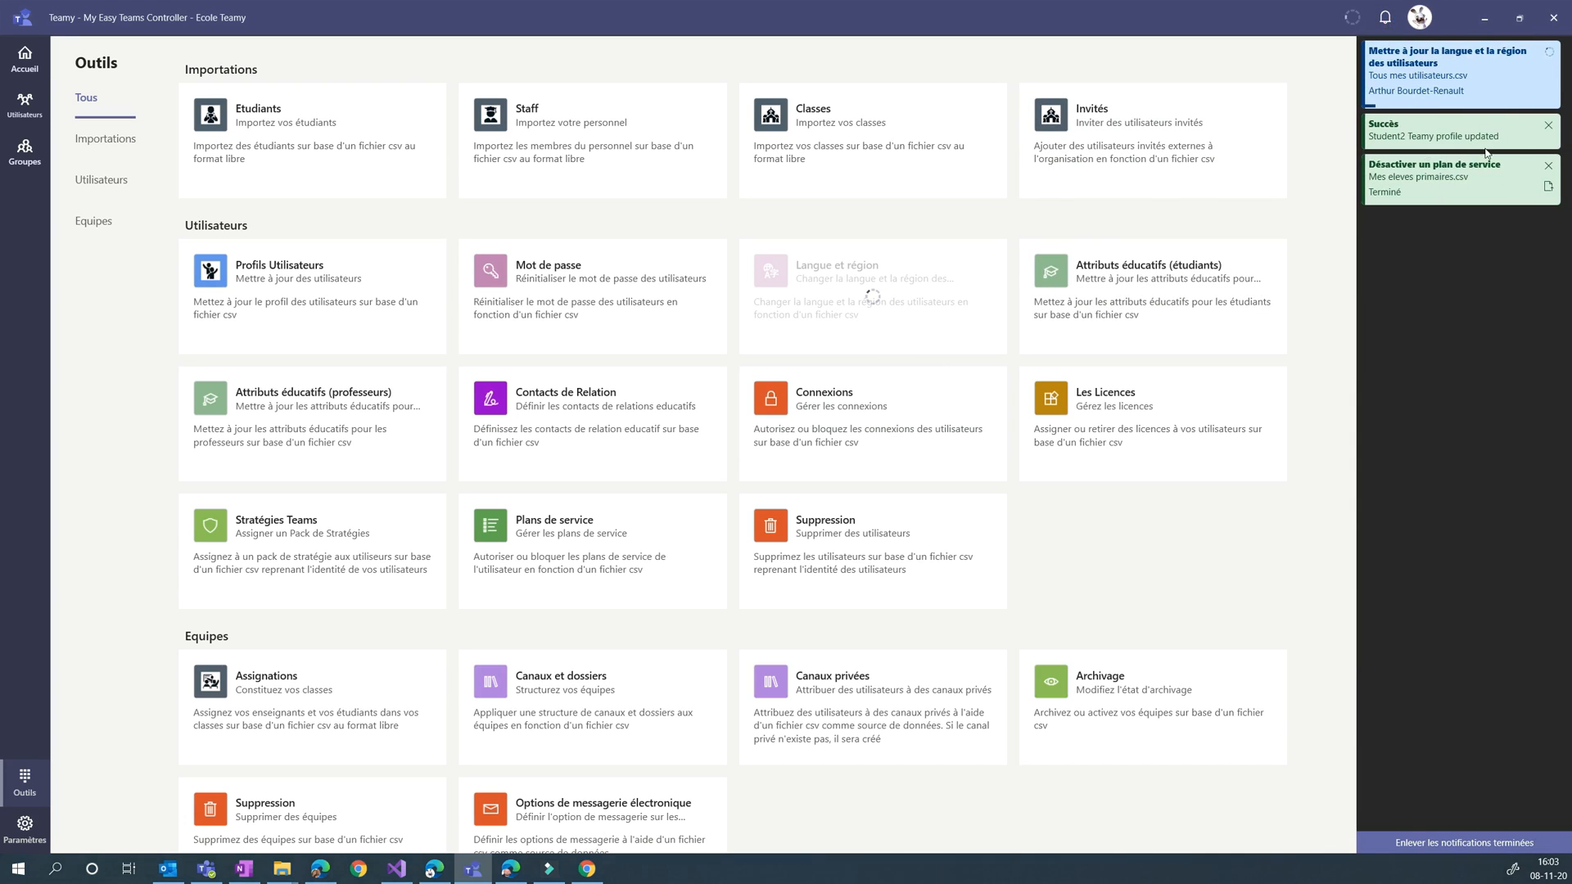
left_click(1549, 126)
left_click(1549, 127)
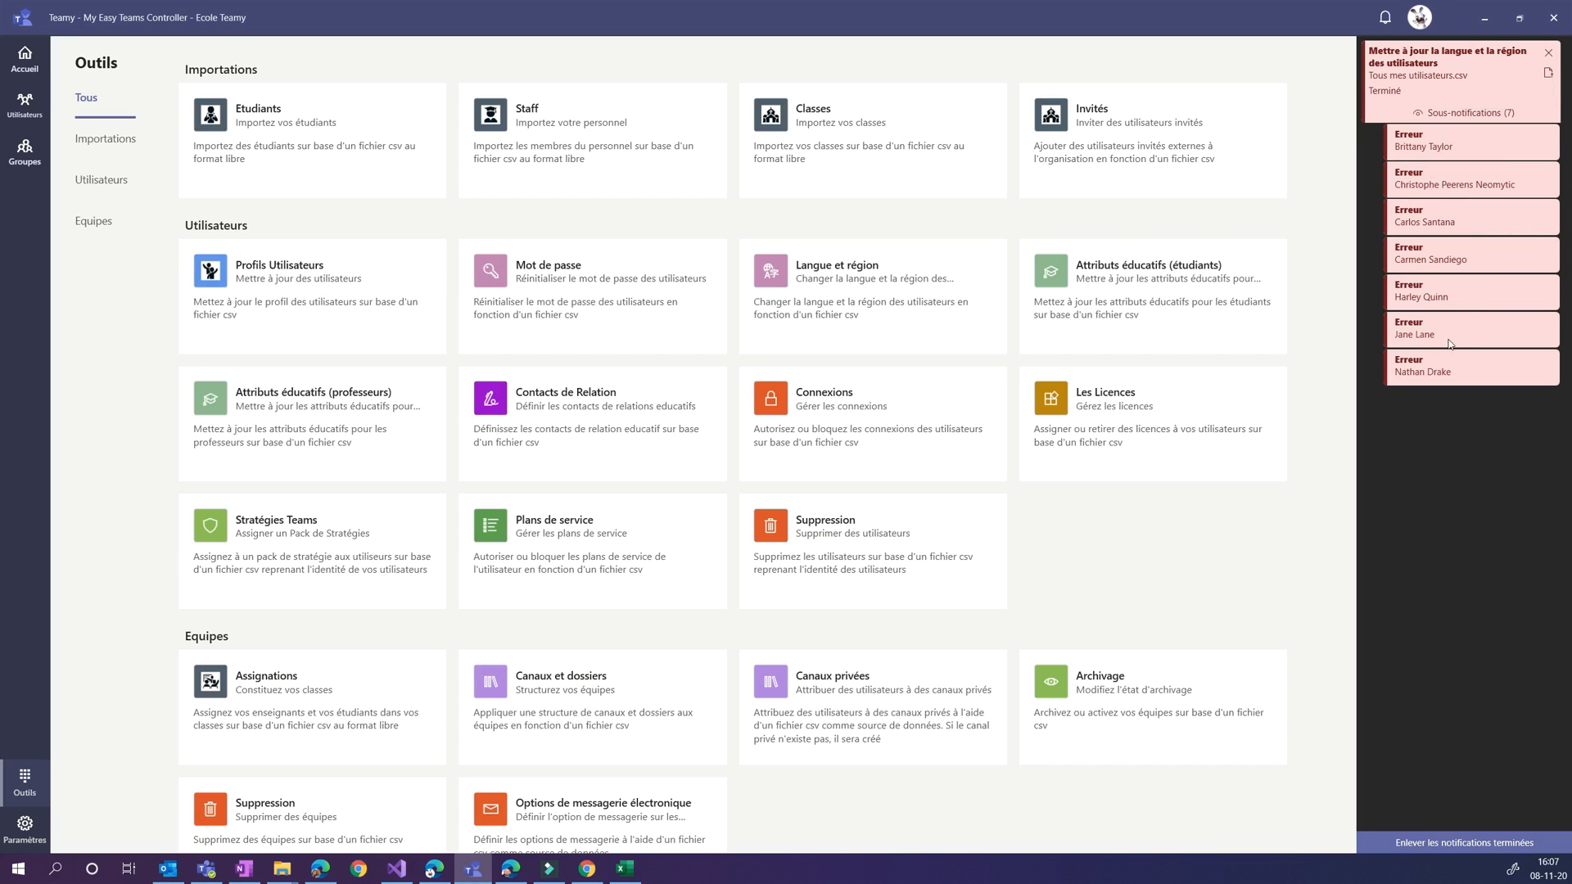
Look up two of the users reported with errors by filtering the user list by name, and open their details
left_click(29, 112)
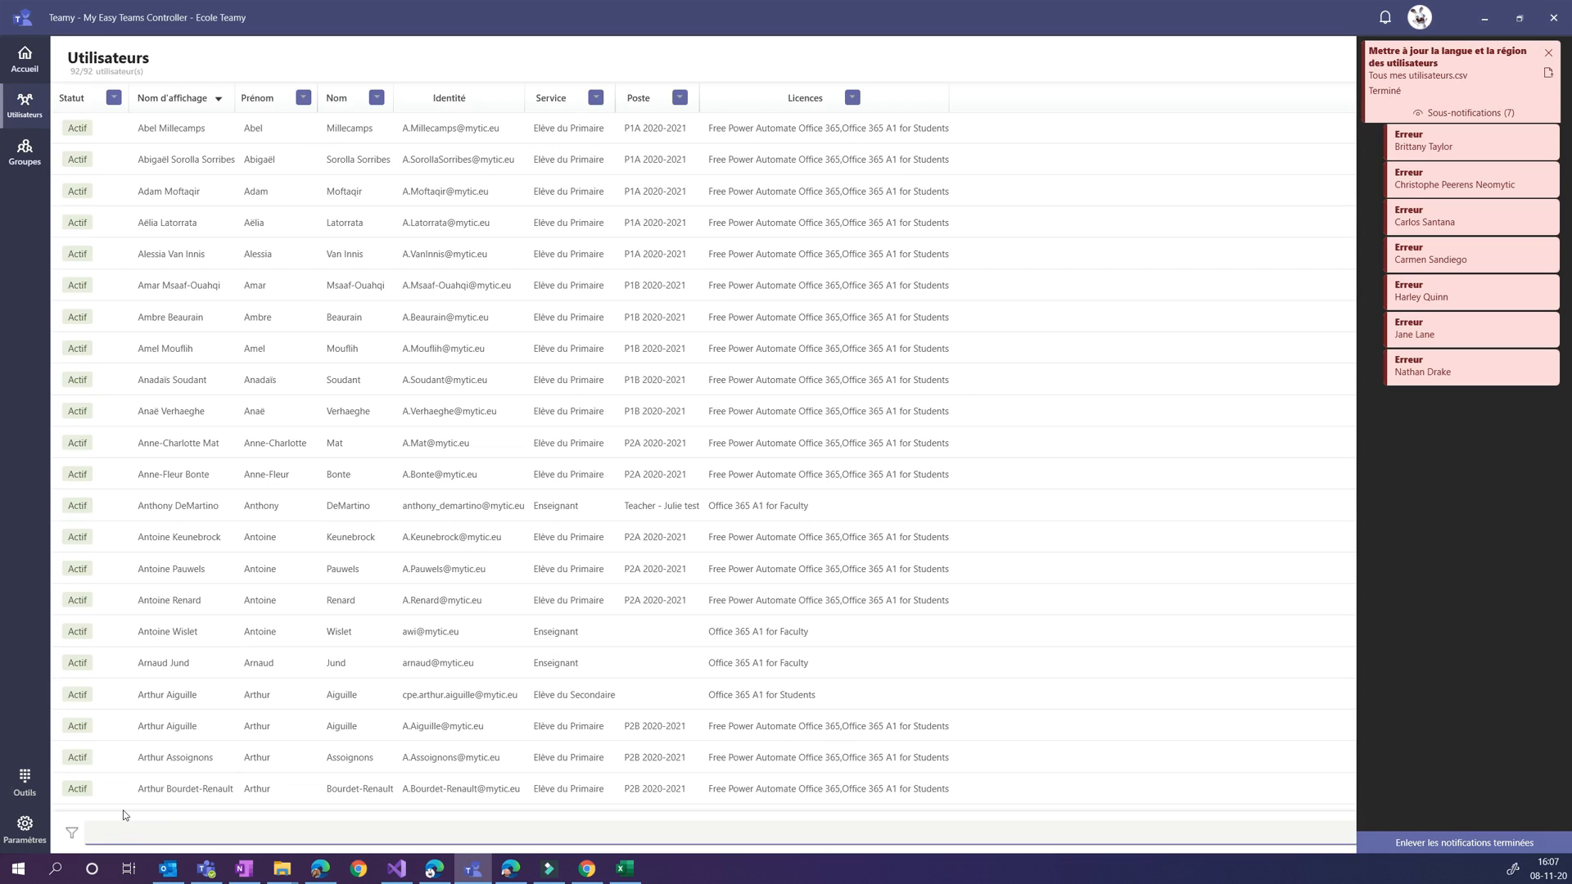
type("jane")
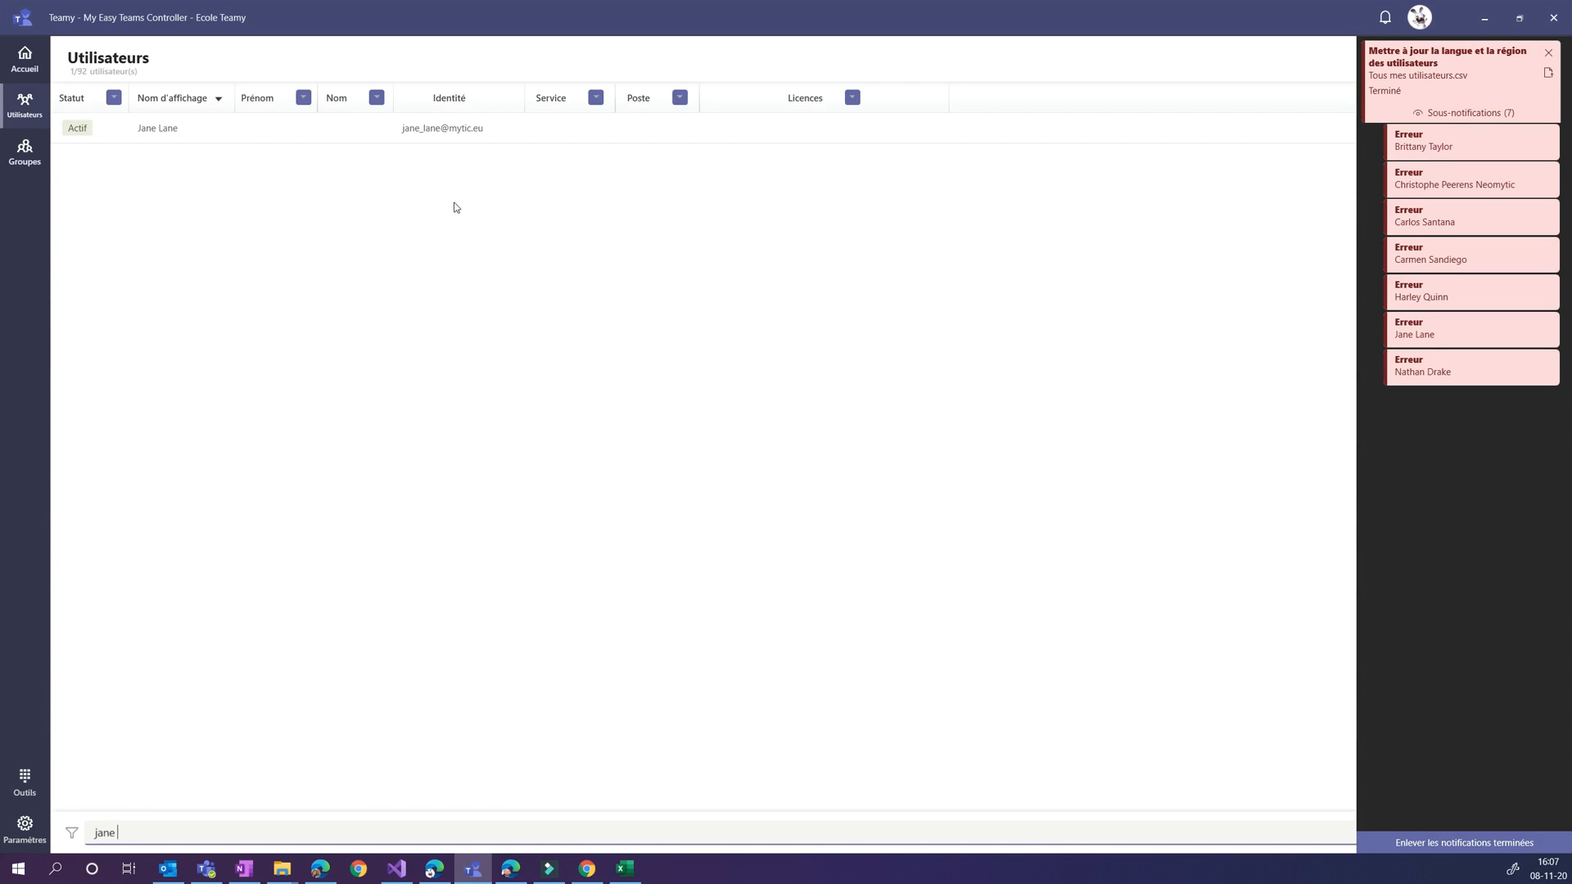
left_click(161, 135)
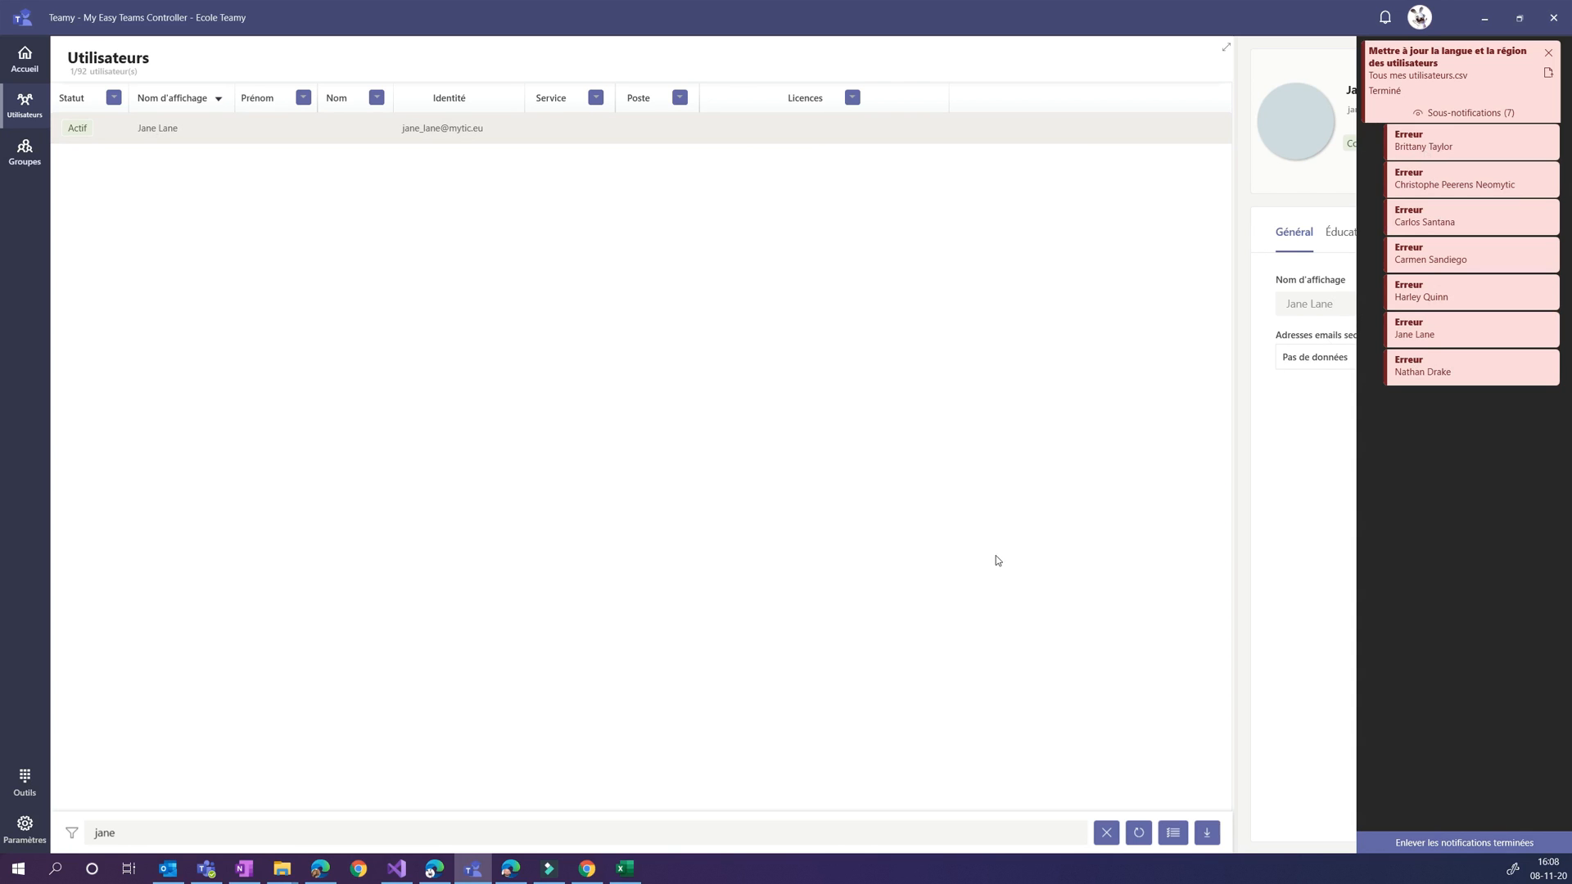
left_click_drag(162, 830, 4, 841)
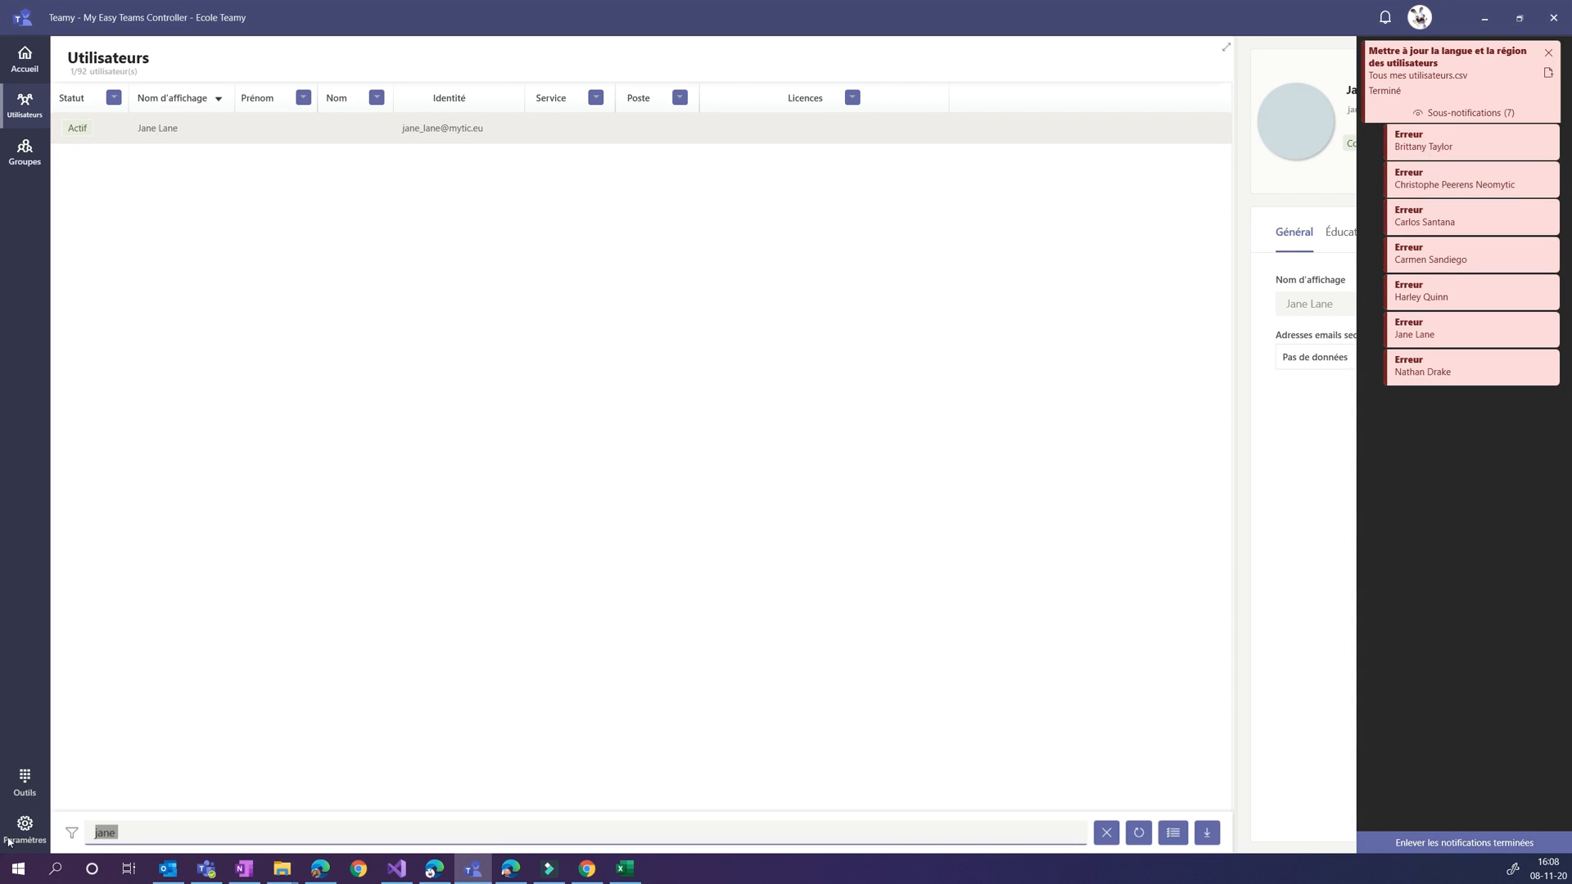
type("drake")
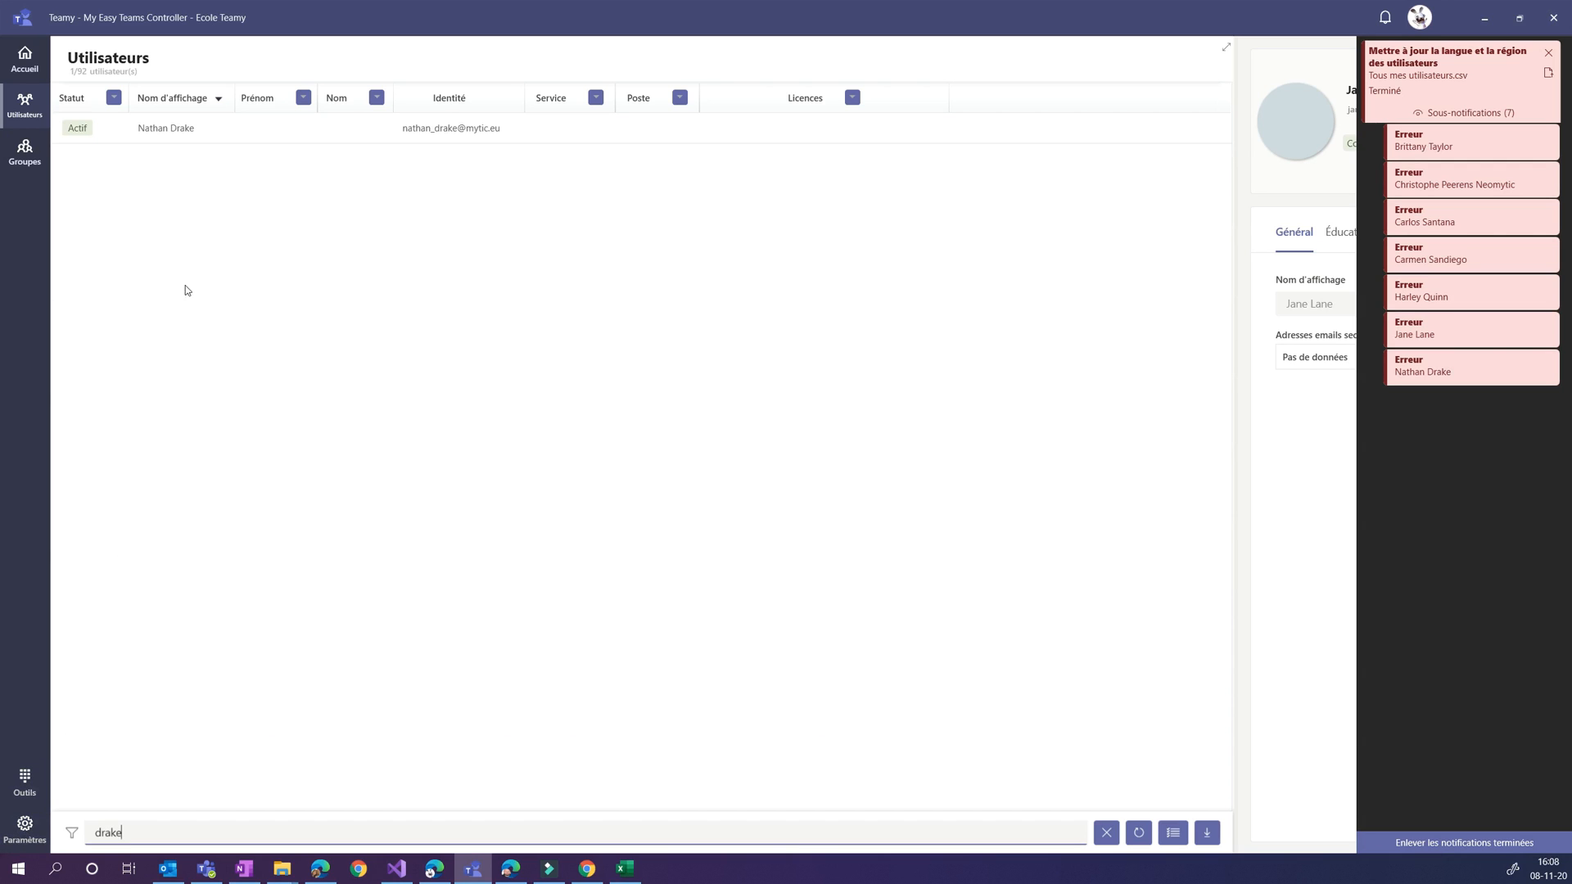
left_click(202, 131)
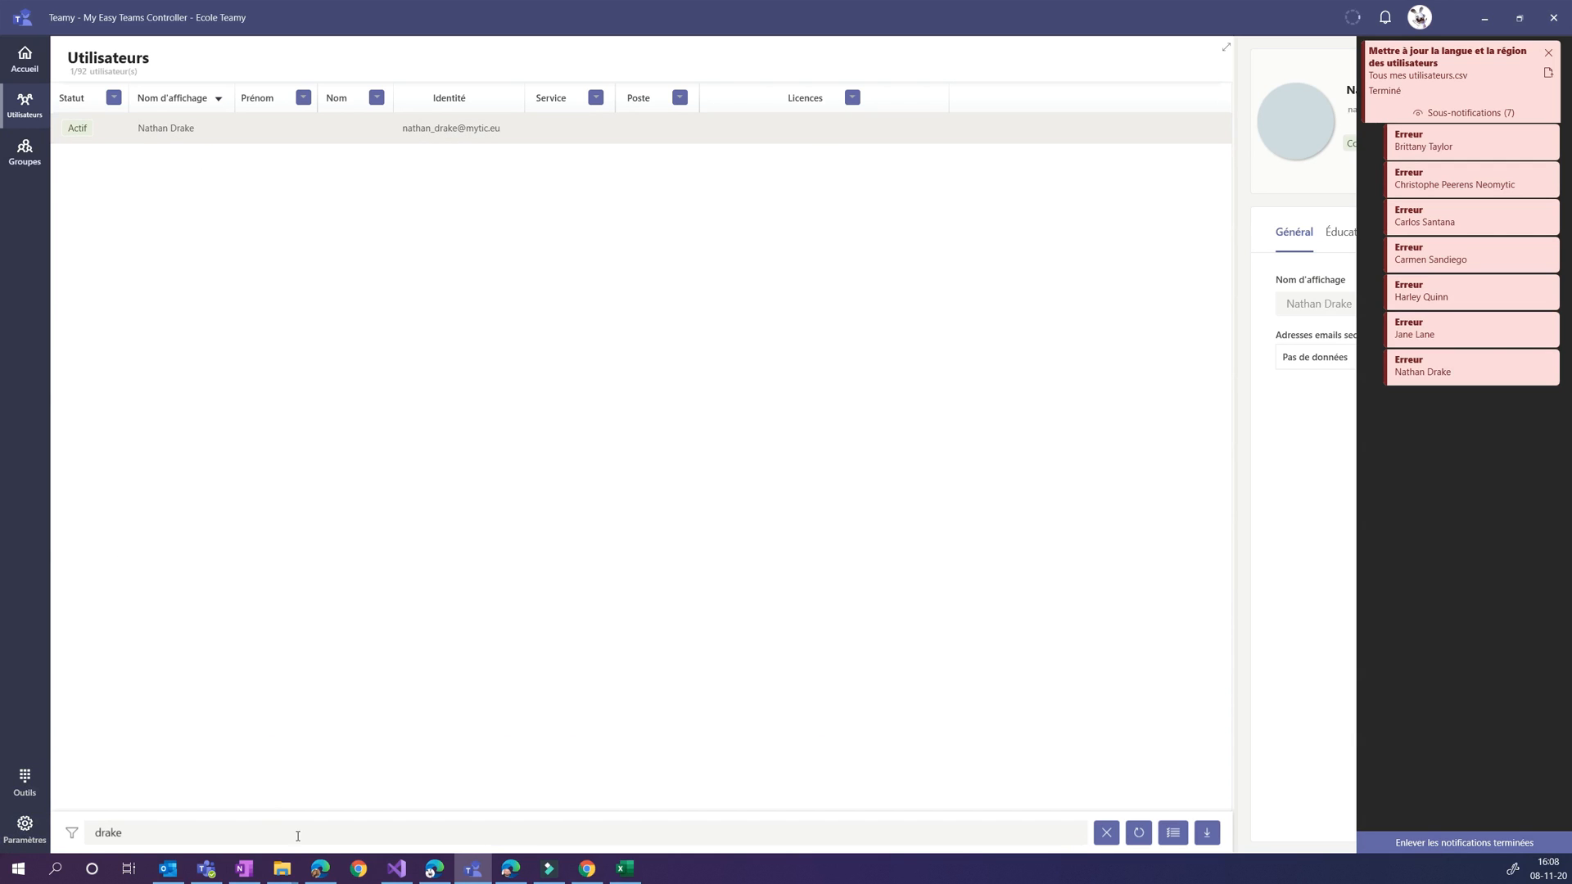
Clear the name filter and examine the users whose Licences value is [empty], removing that licence filter at the end
left_click(1106, 833)
left_click(852, 99)
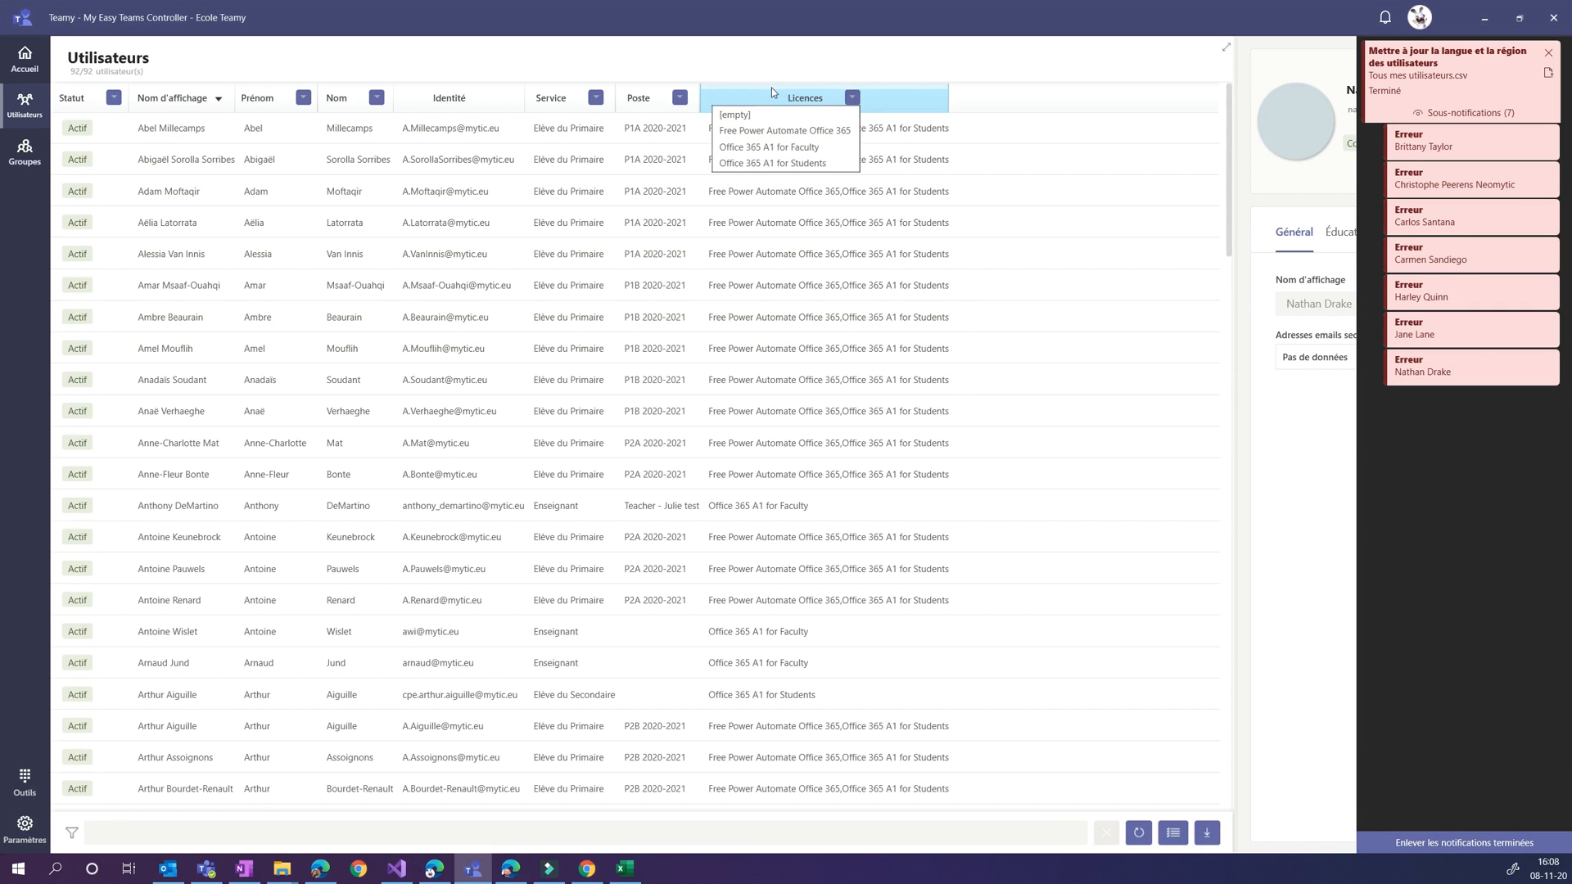
left_click(734, 114)
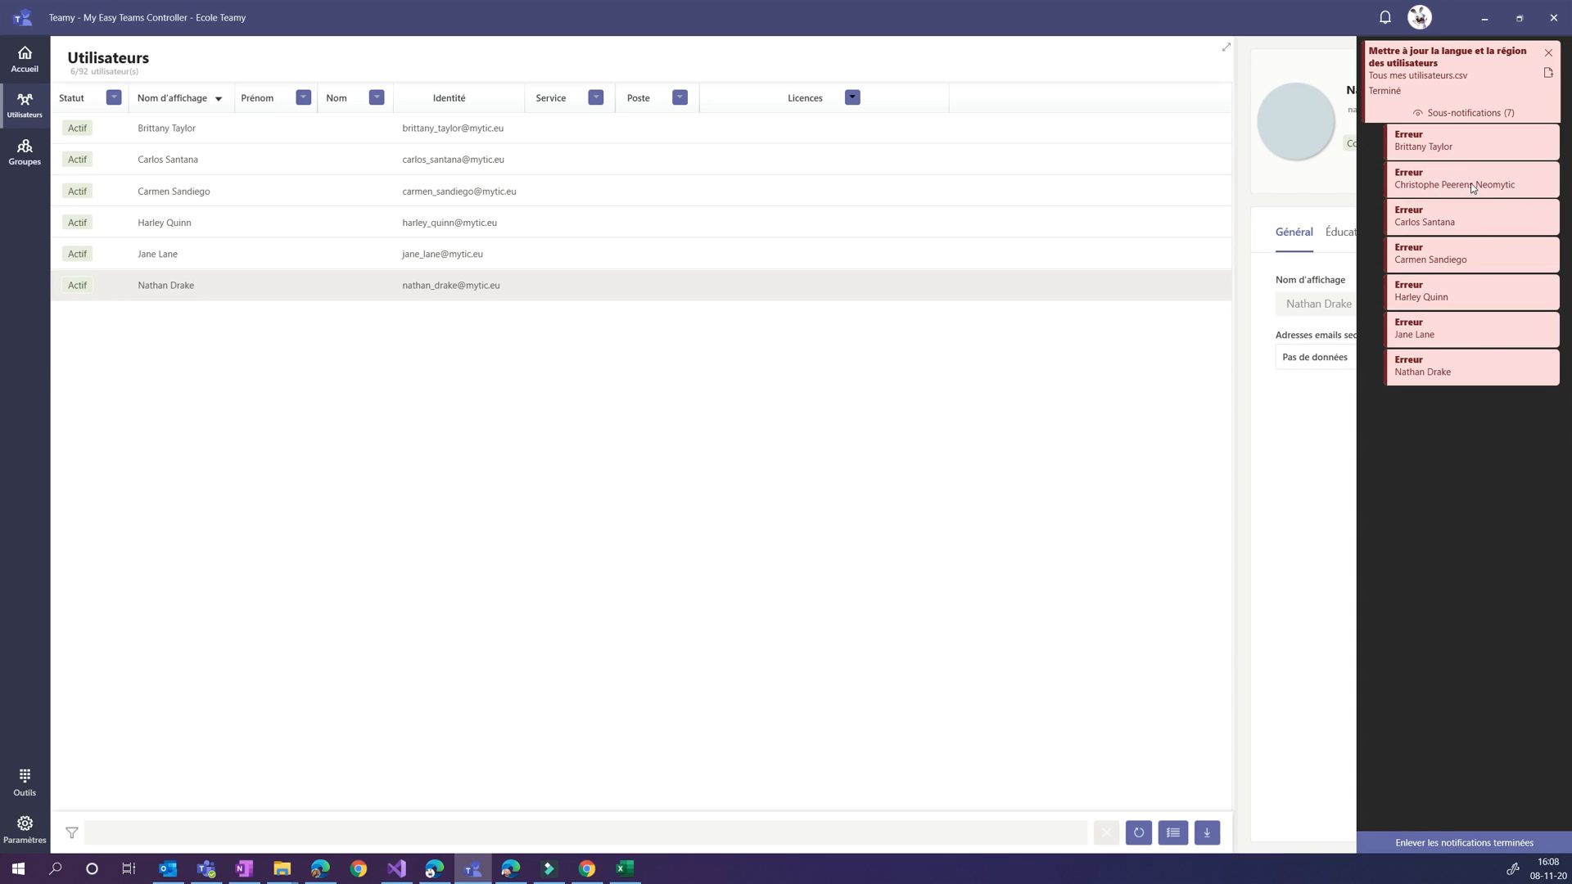
left_click(121, 831)
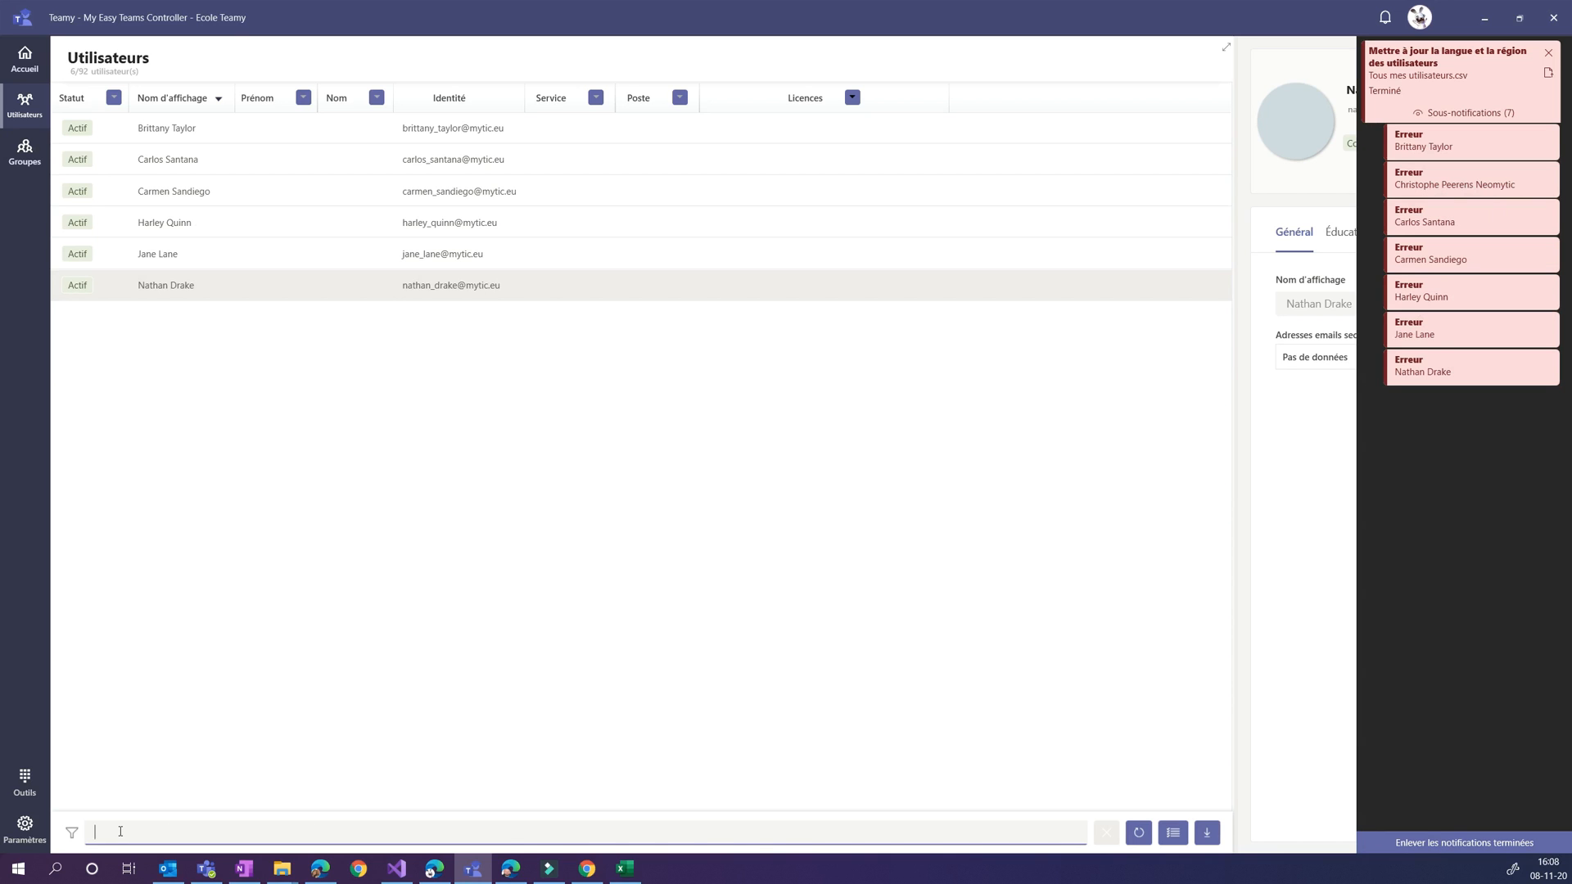
left_click(838, 116)
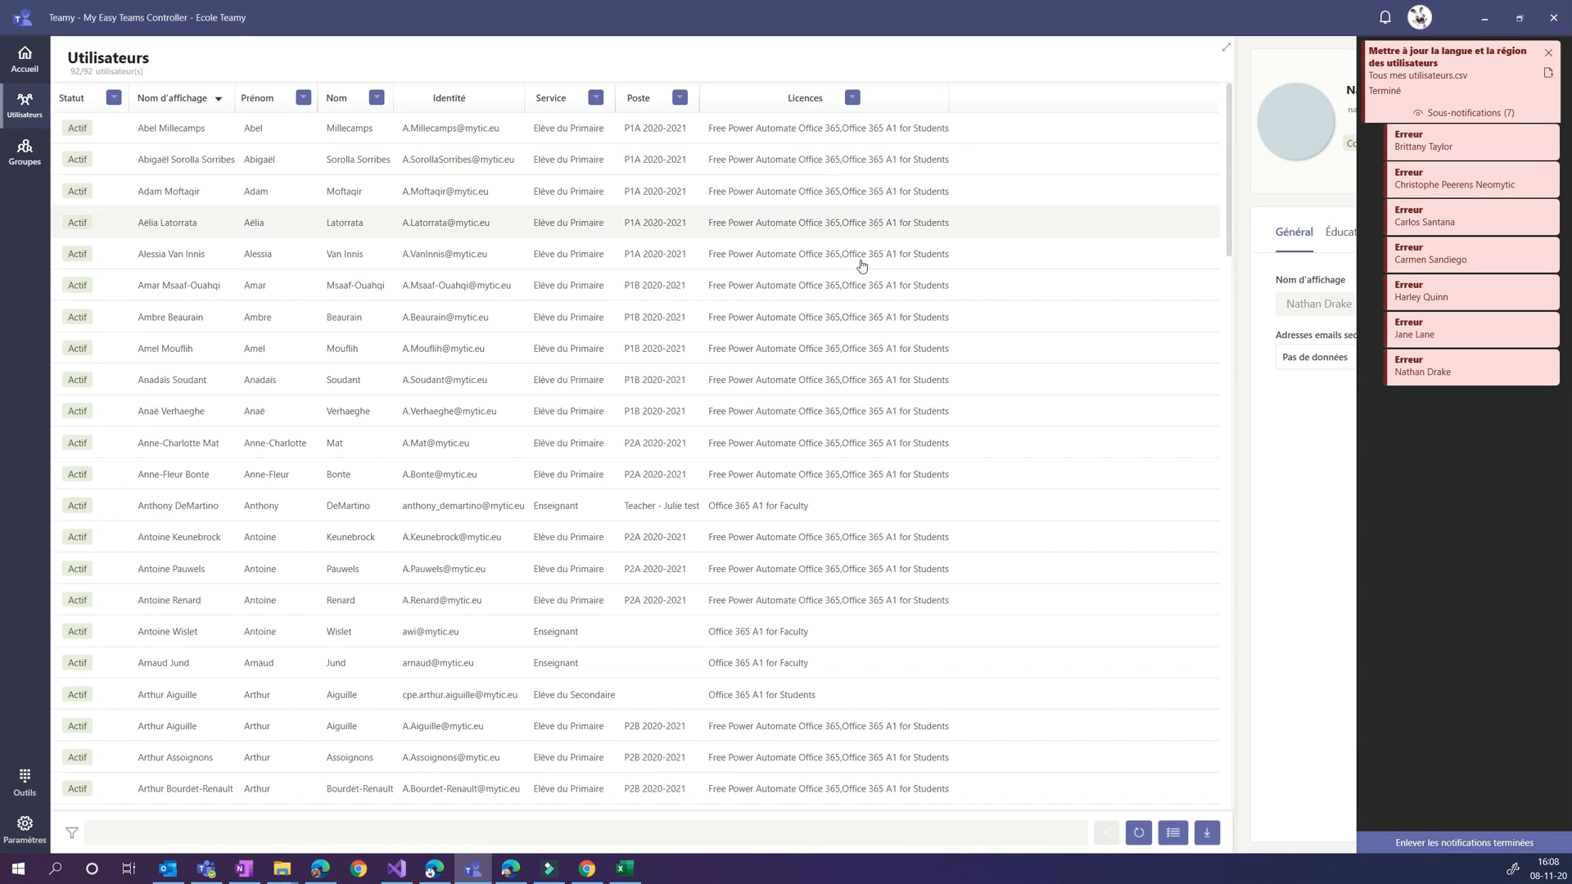
Add the Type d'utilisateur column to the user list, filter it on Guest, and return to the home page after viewing
left_click(1172, 833)
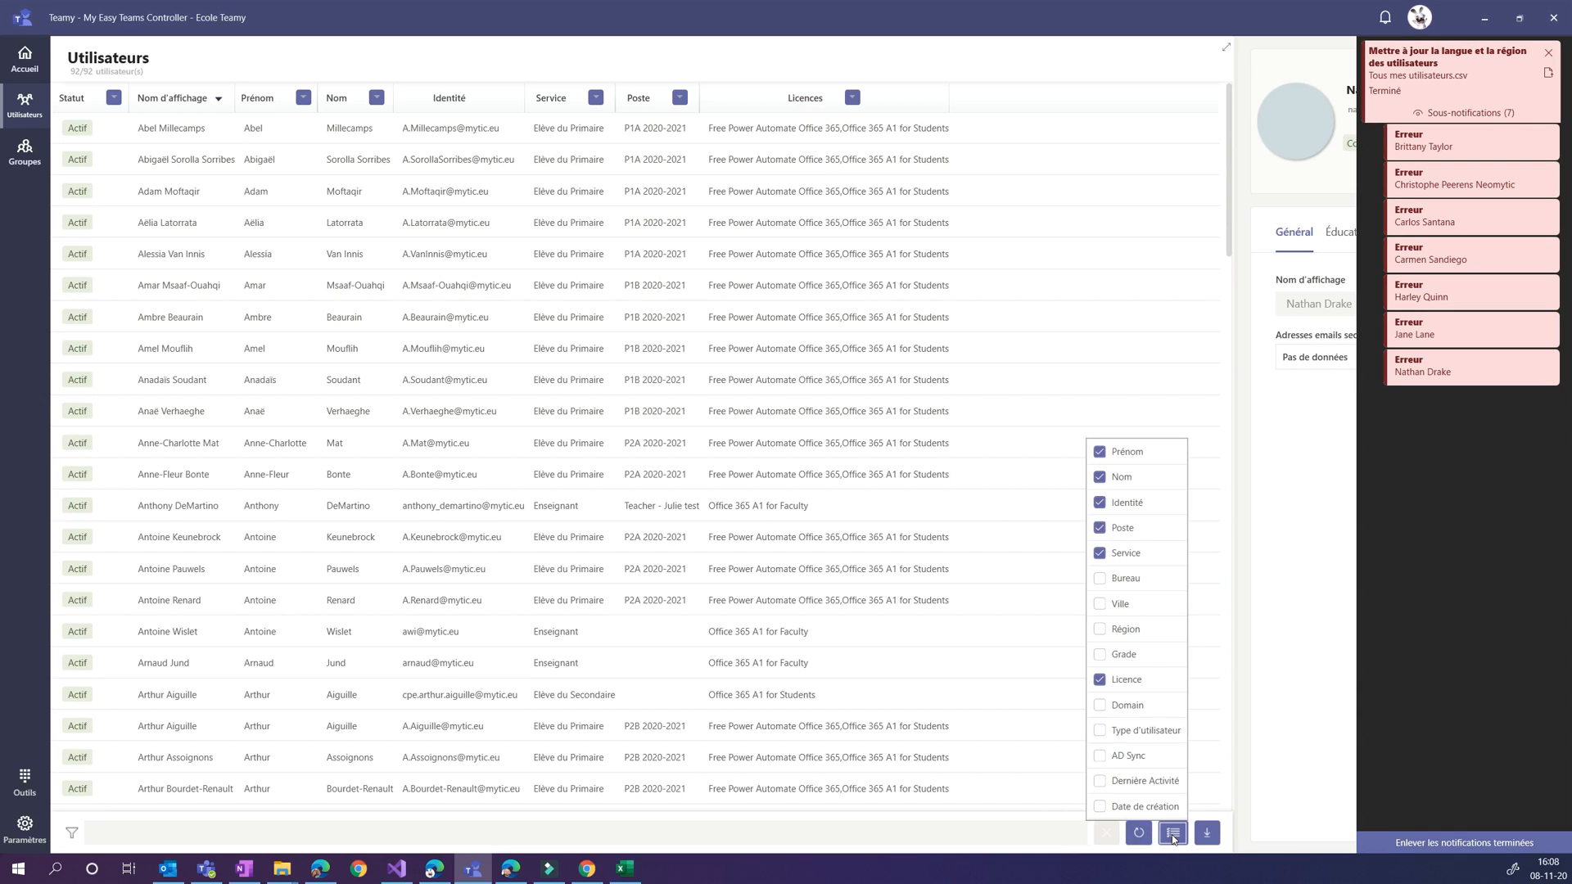
left_click(1100, 732)
left_click(1057, 97)
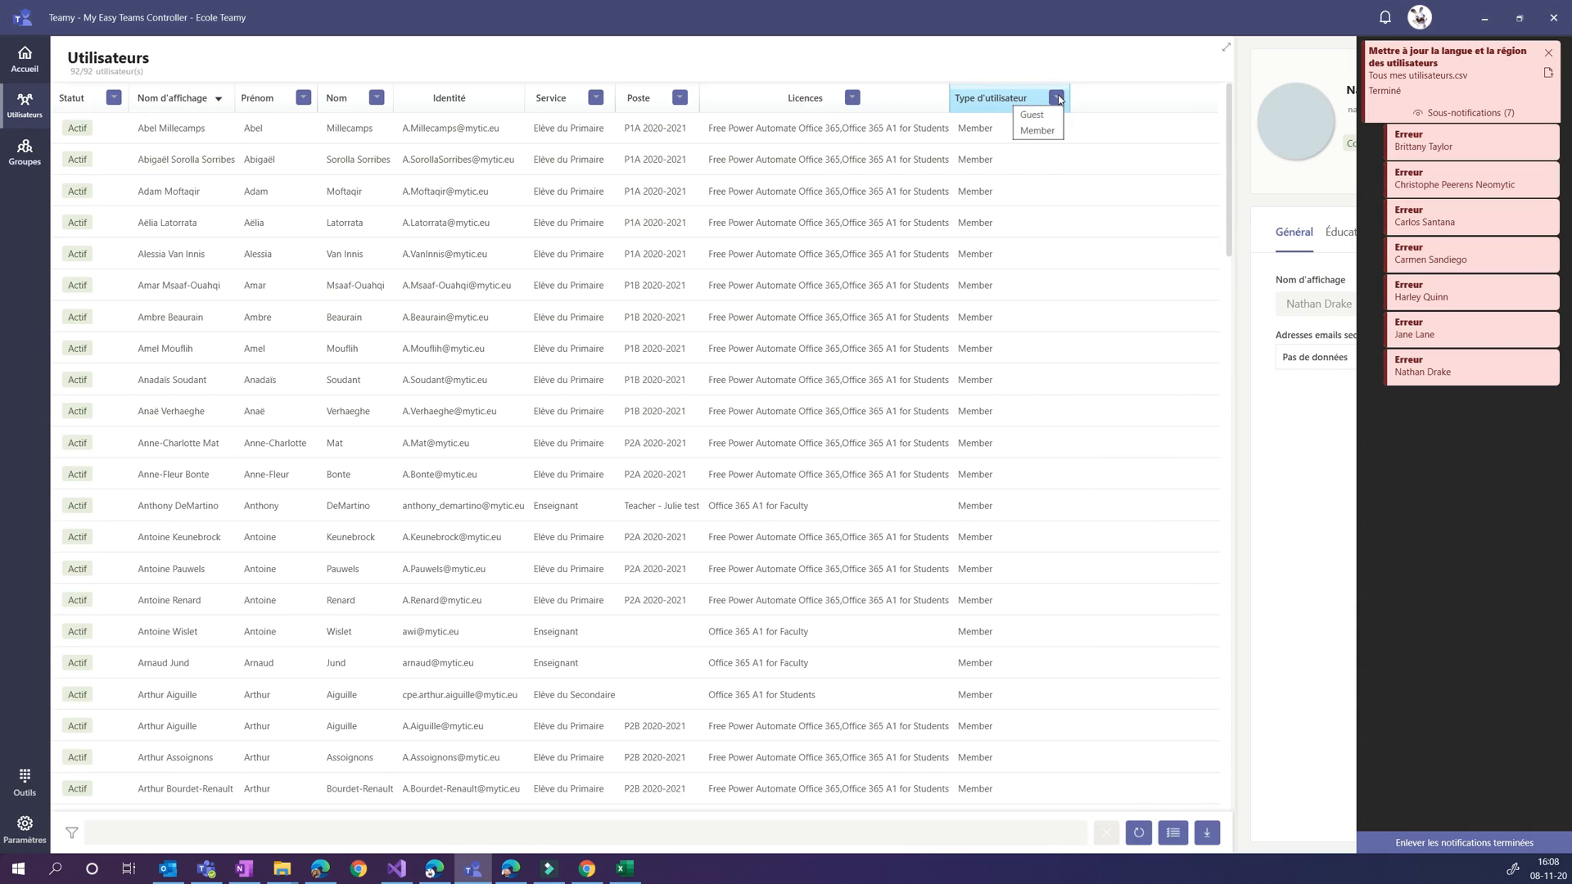
left_click(1033, 114)
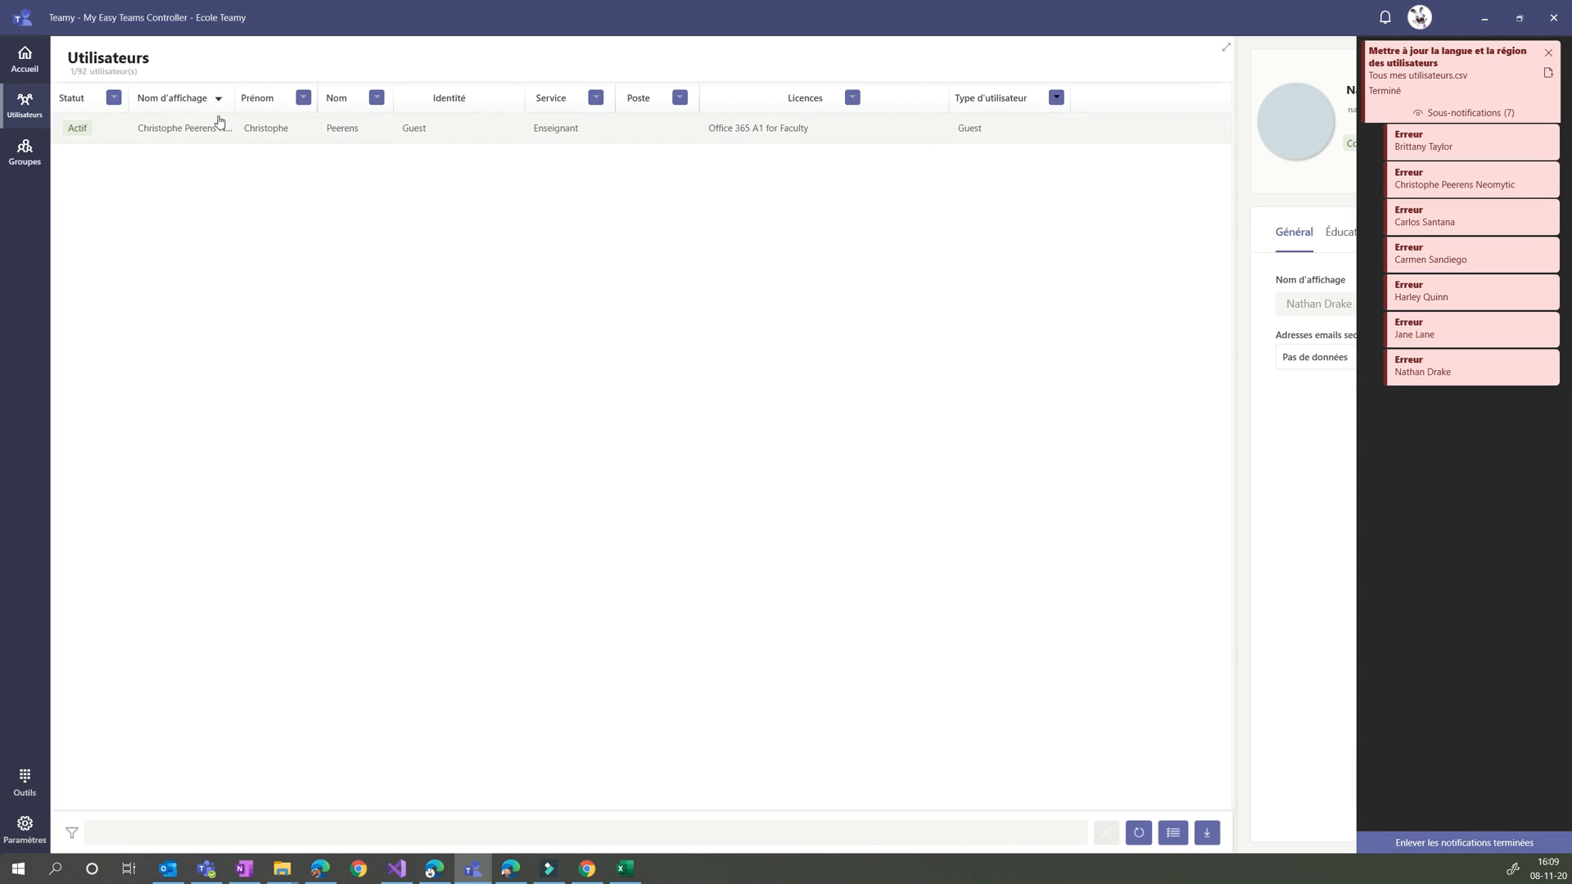
left_click(25, 61)
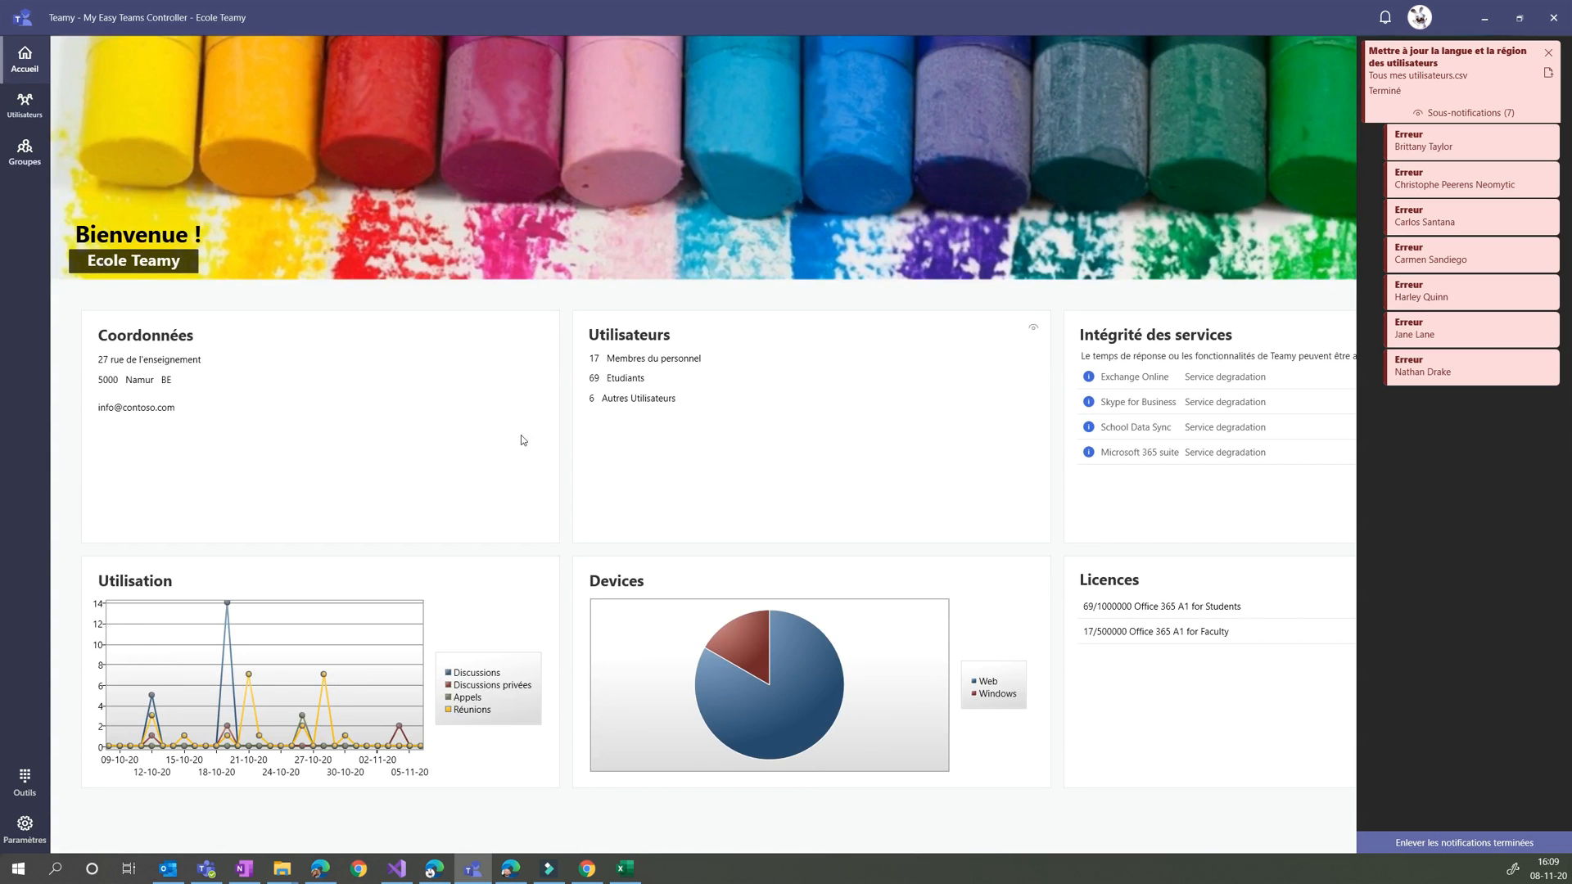